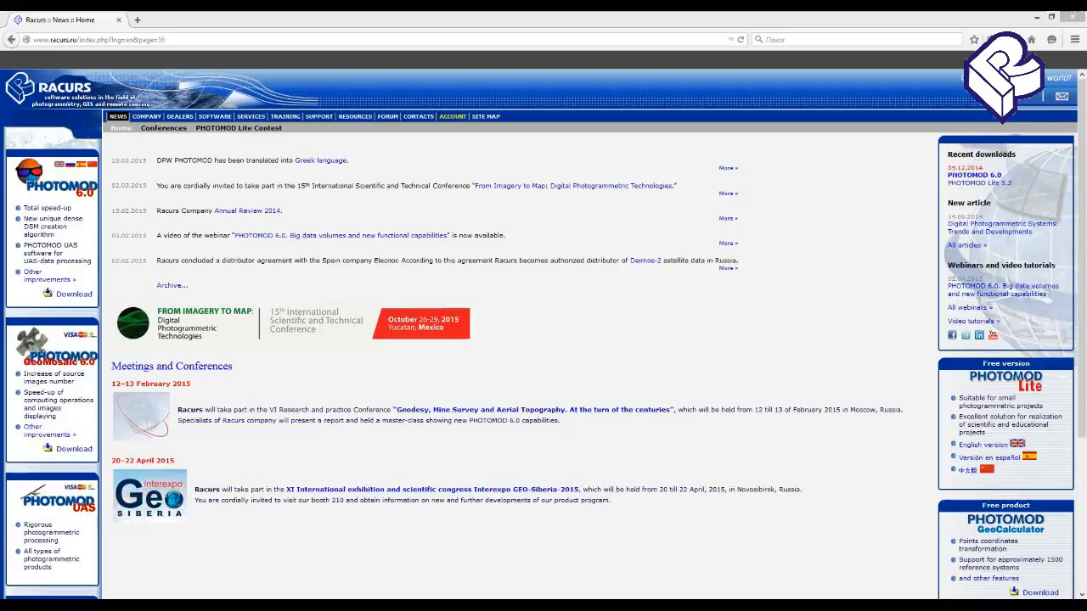
- Launch PHOTOMOD and open the Aalen project from the project management window
right_click(901, 606)
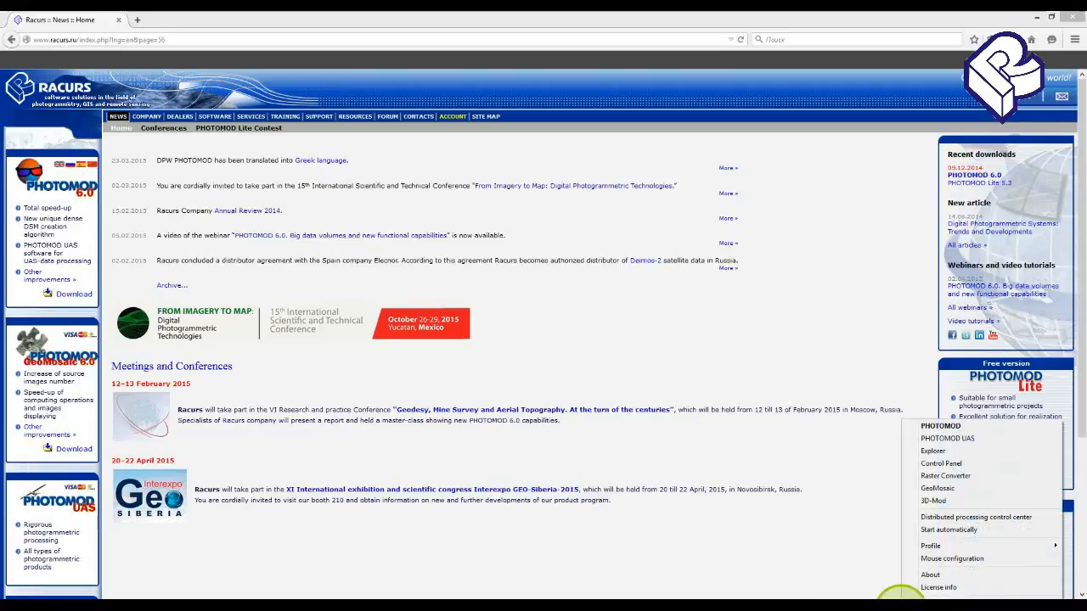
left_click(941, 423)
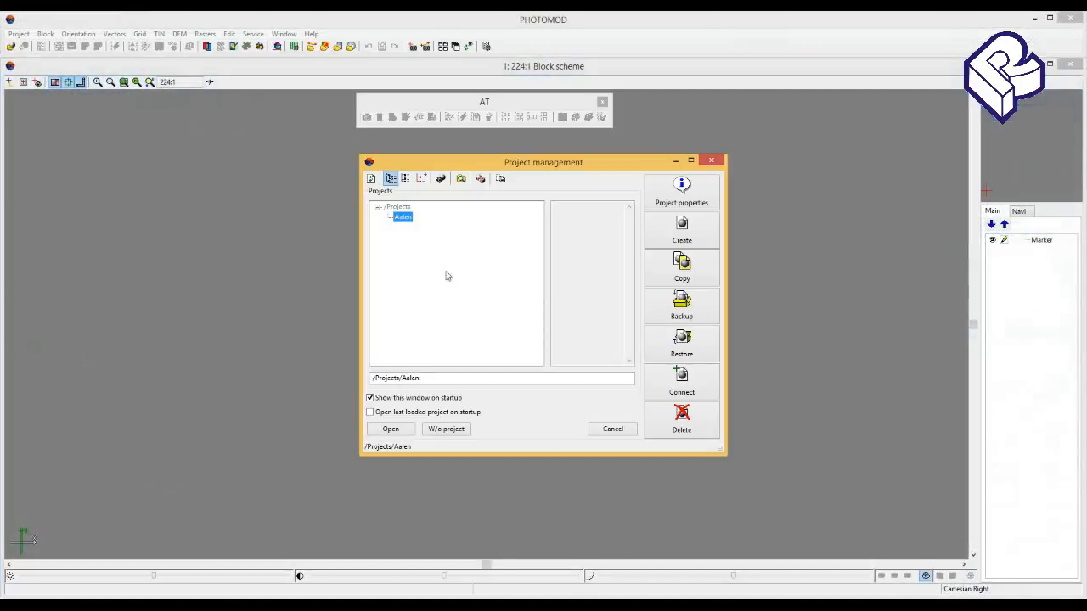
left_click(406, 435)
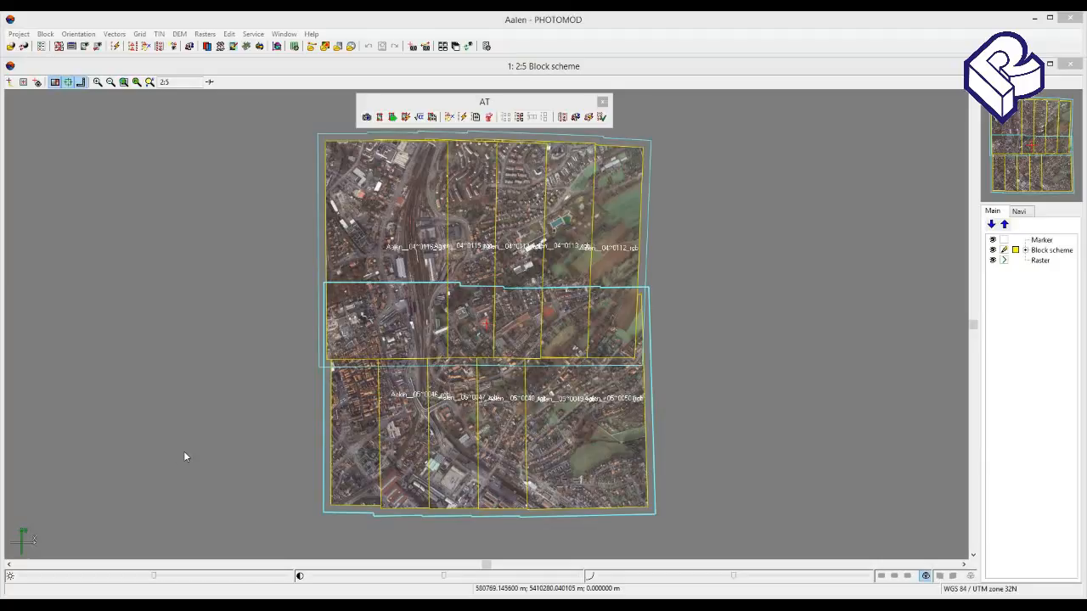
- Examine the name and coordinates of the first ground control point in aalen_gcp.csv in Notepad, and minimize the file
left_click(220, 610)
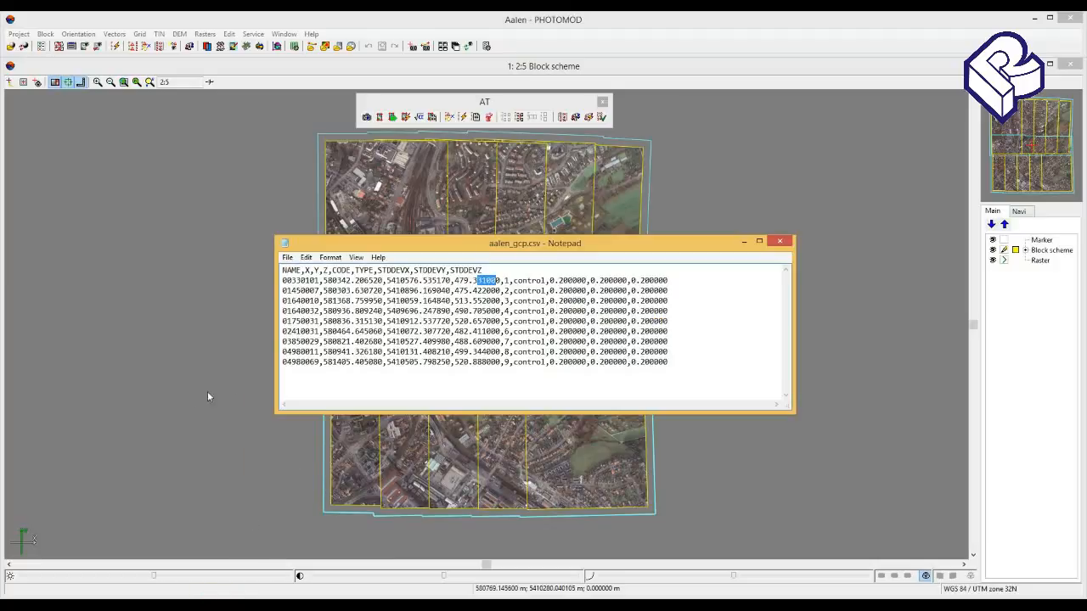
left_click_drag(291, 280, 494, 281)
left_click(745, 240)
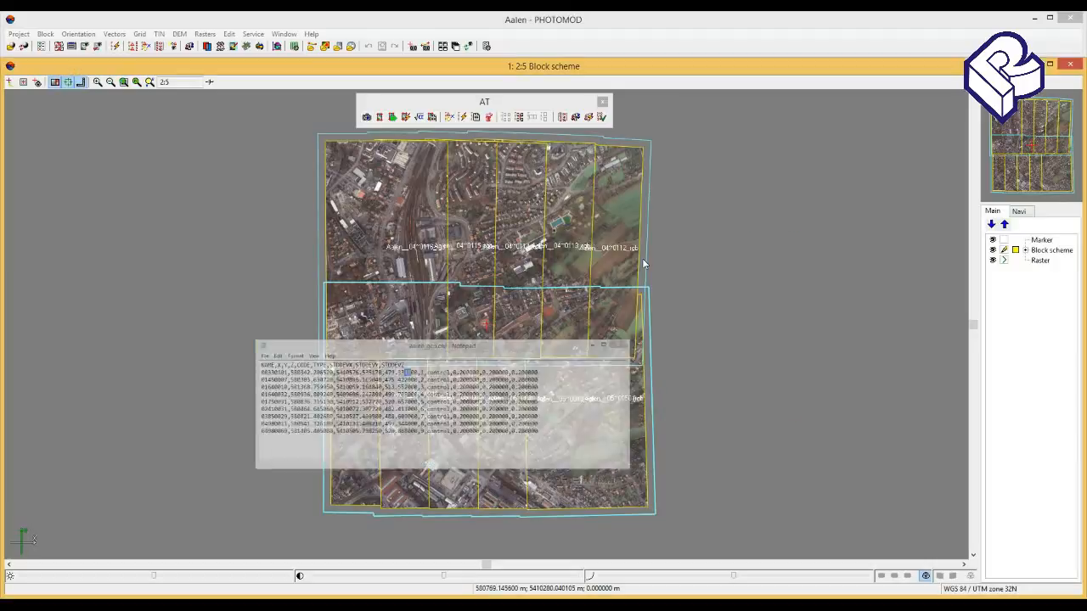
- Examine the image name and point 04980011 caption in Aalen_sketches.doc in Word, and minimize the document
left_click(183, 605)
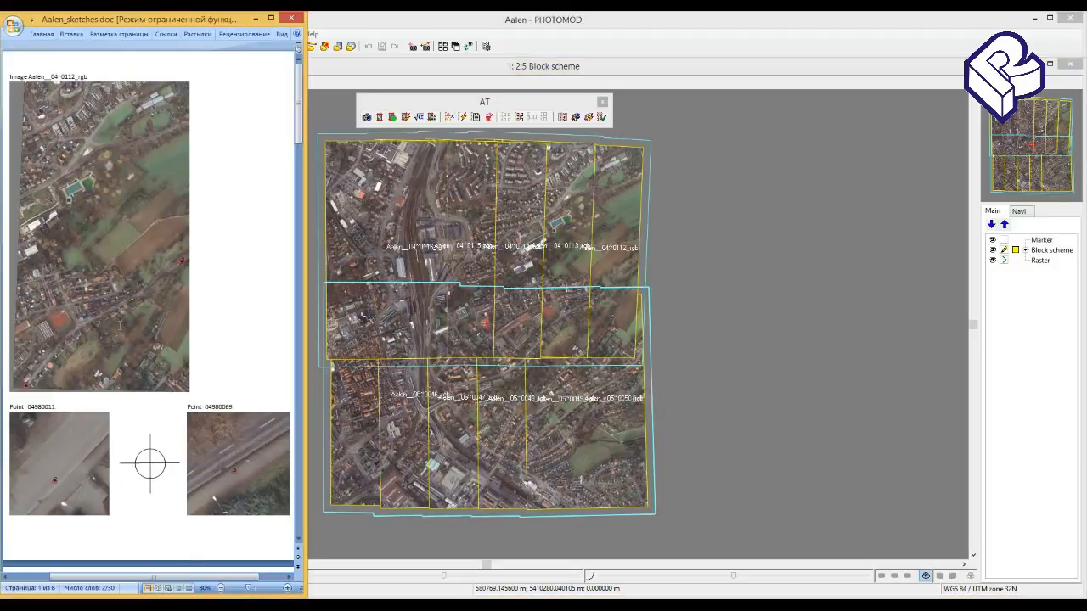
left_click_drag(92, 76, 10, 77)
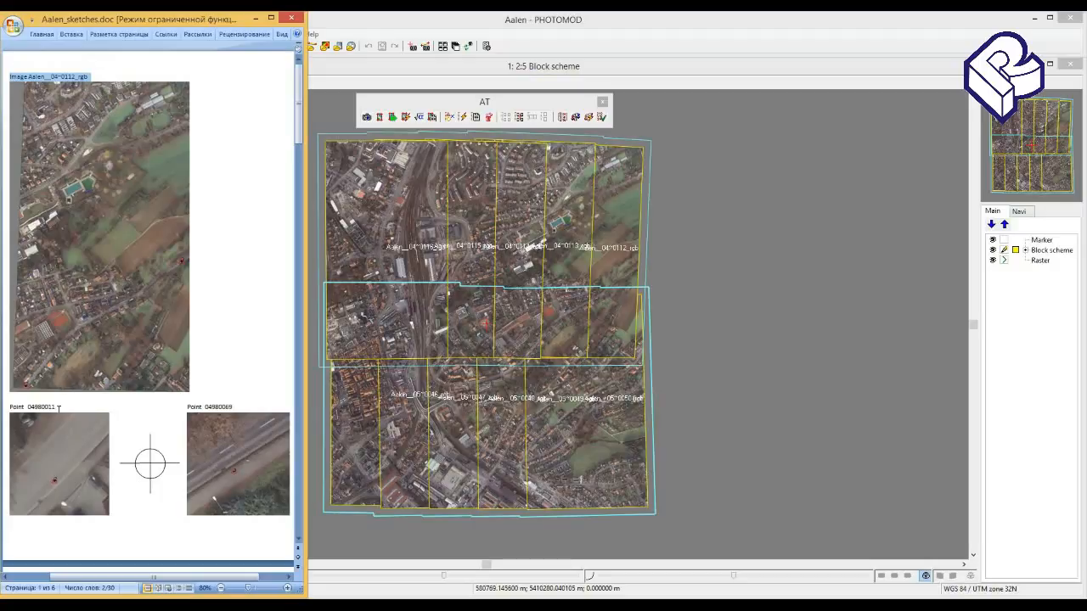
left_click_drag(59, 408, 12, 412)
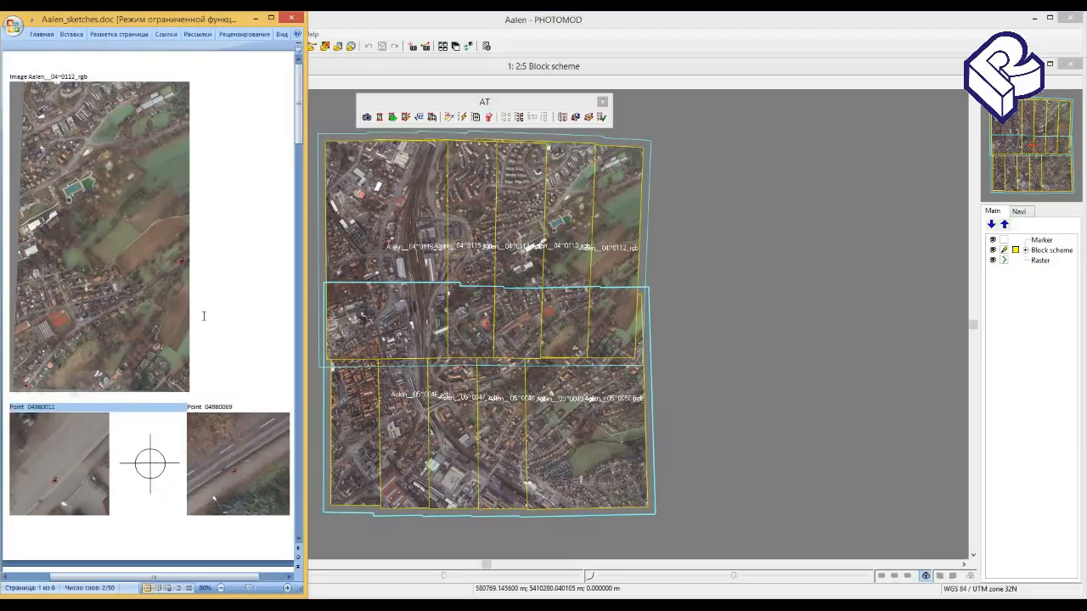
left_click(252, 17)
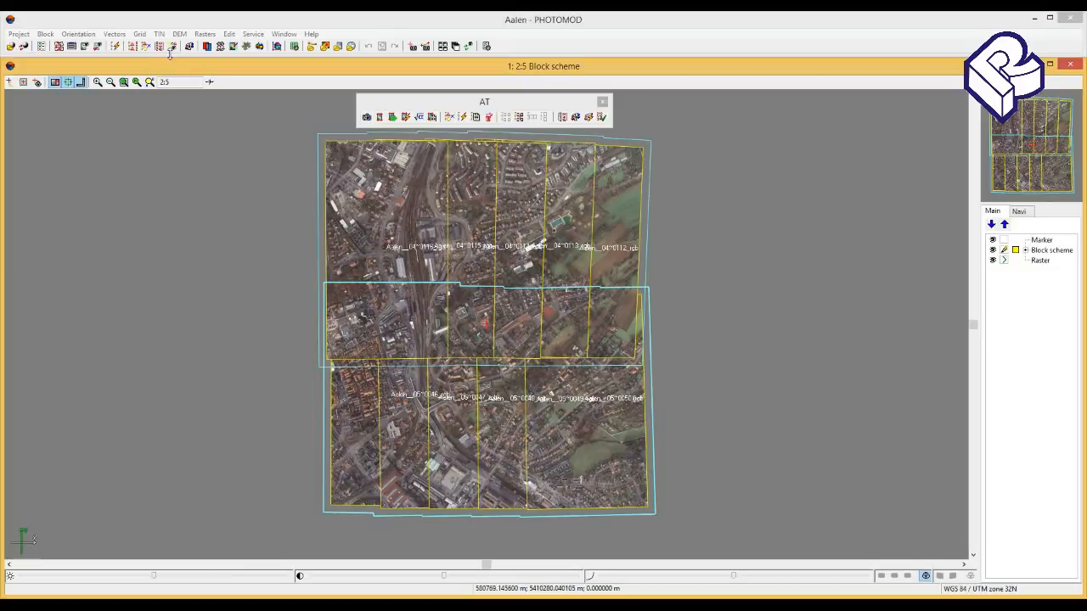
- Start a GCP catalogue import from the GCP list and load the file aalen_gcp.csv
left_click(135, 48)
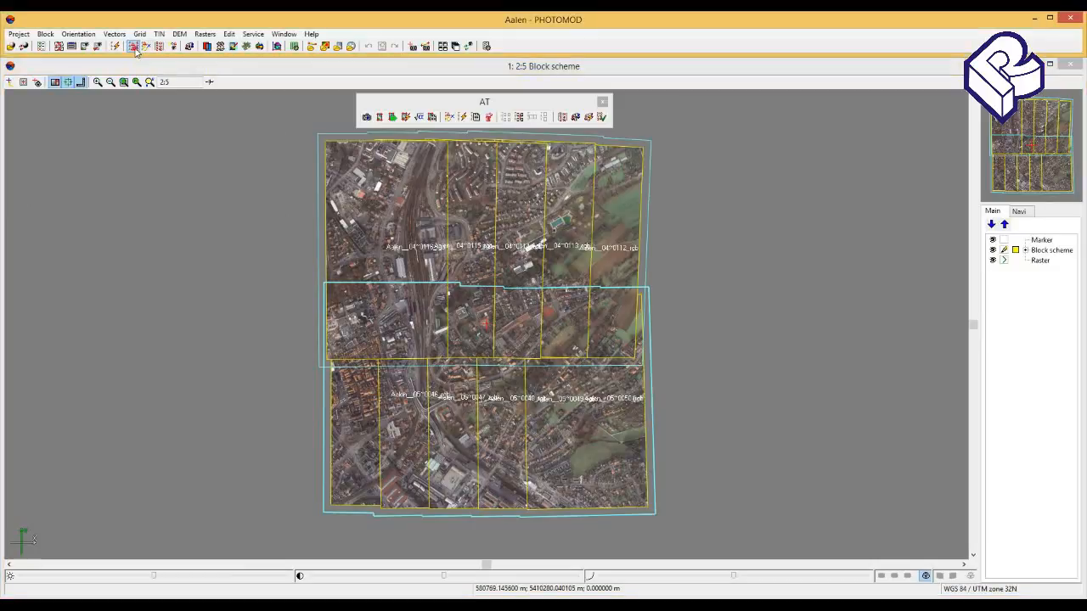
left_click(135, 49)
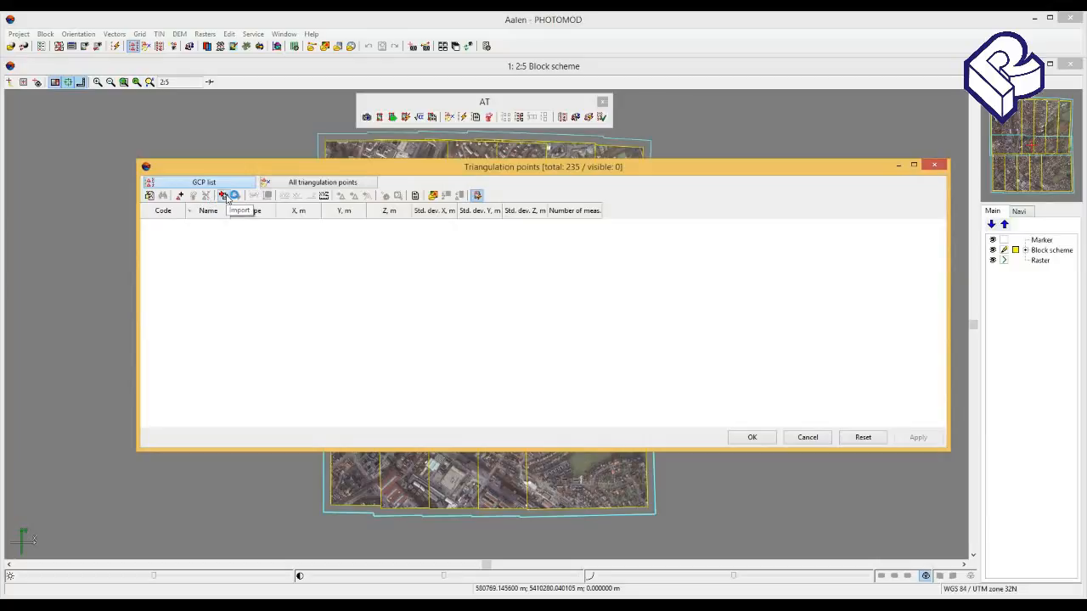
left_click(225, 196)
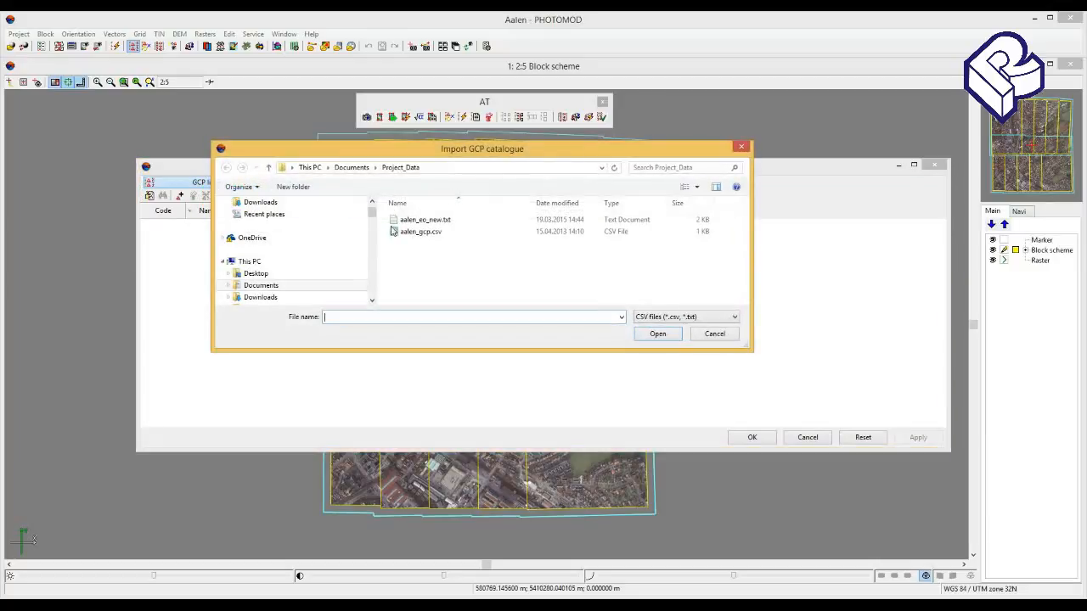
left_click(429, 236)
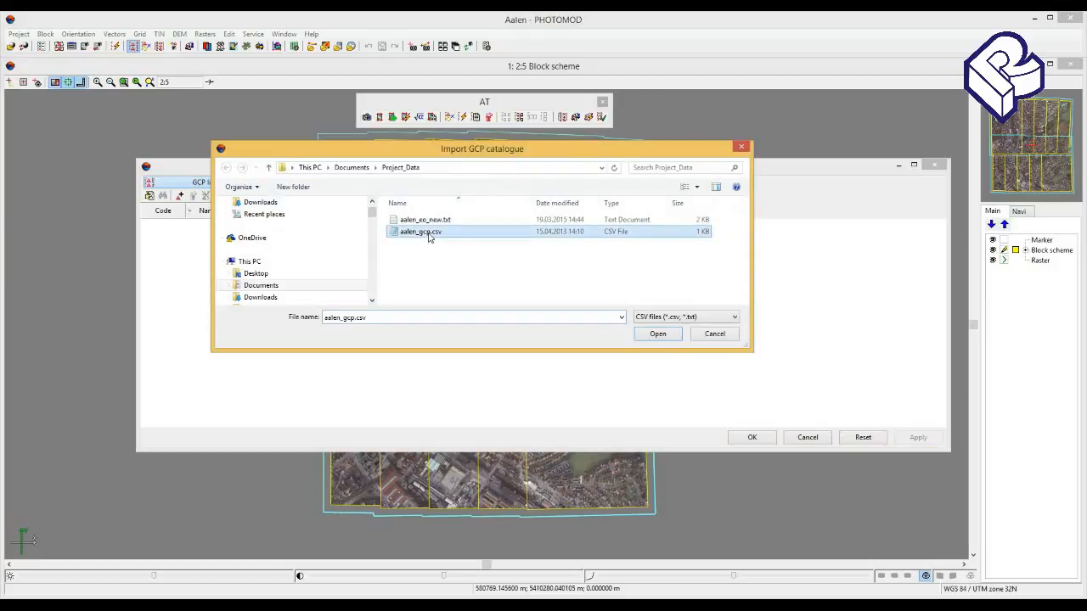
left_click(658, 334)
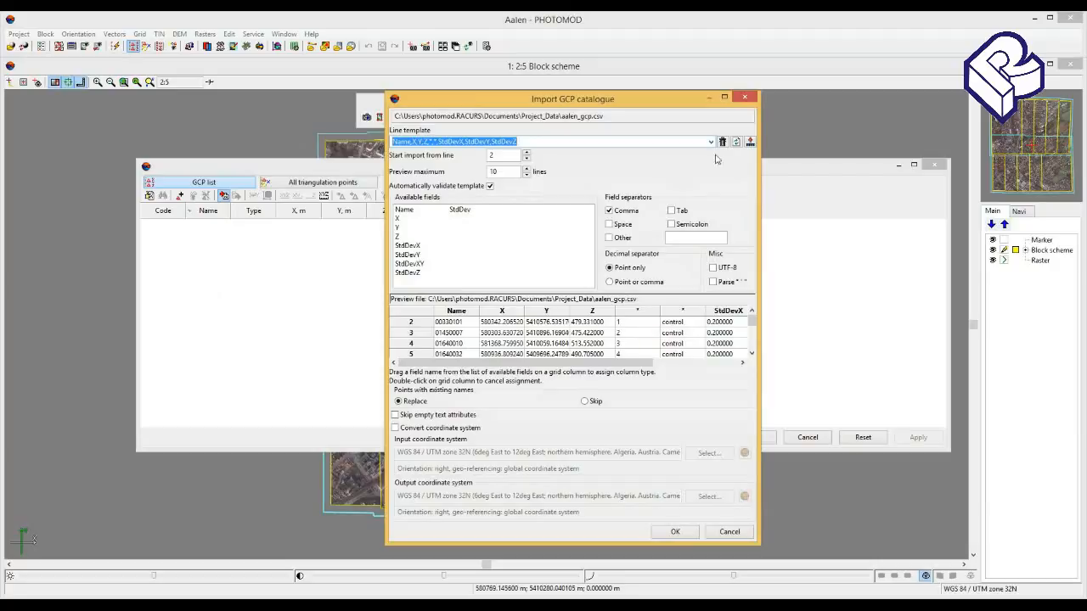
- Try the alternative decimal and field separators for the import, and restore point-only decimals and comma-separated fields
left_click(611, 281)
left_click(609, 268)
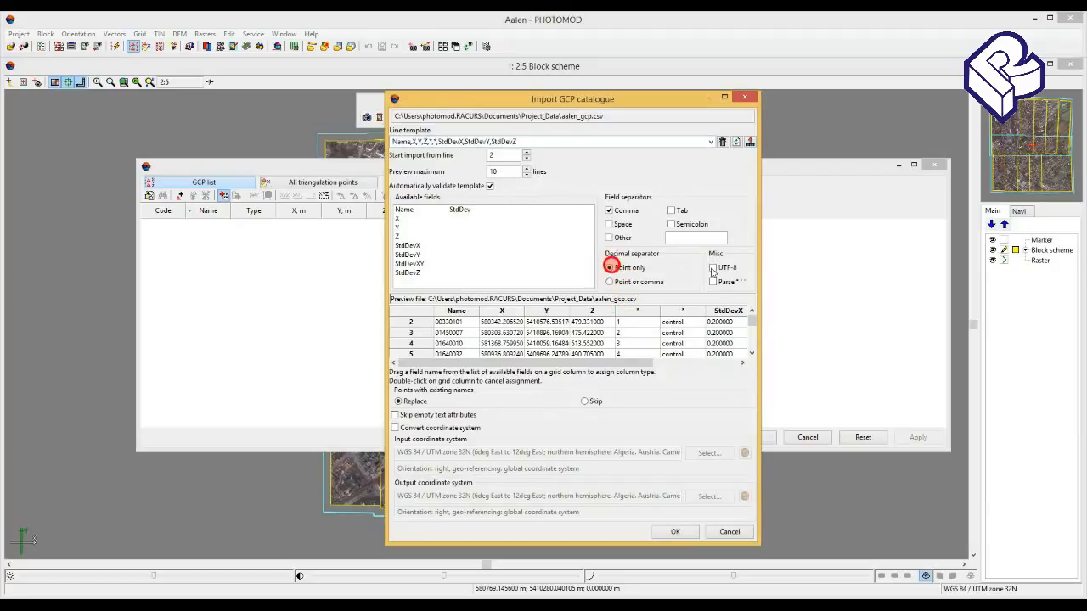
left_click(608, 225)
left_click(608, 238)
left_click(610, 211)
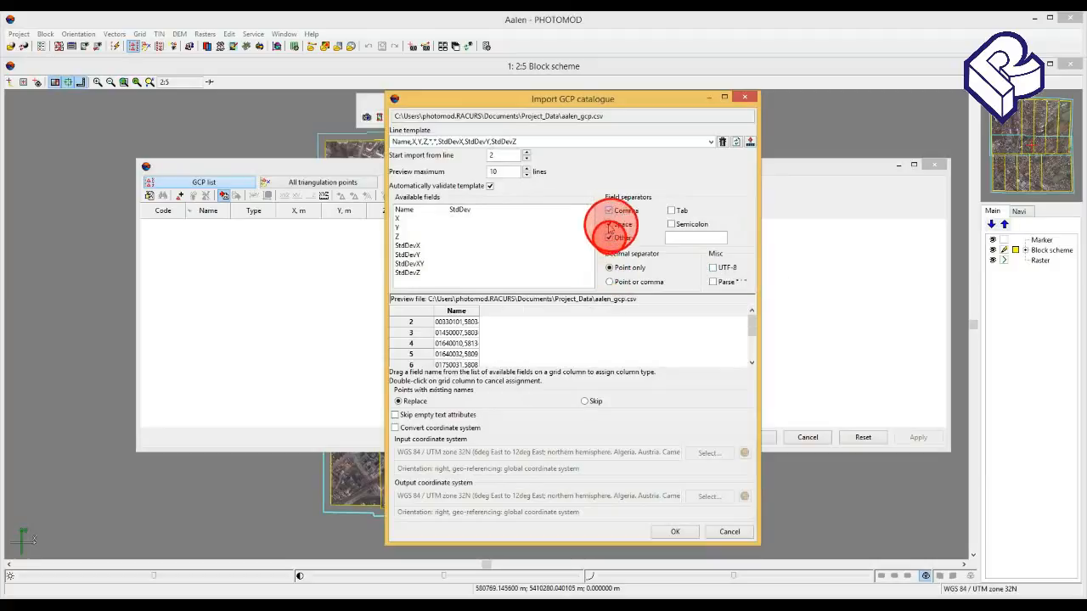
left_click(608, 224)
left_click(610, 210)
left_click(610, 212)
left_click(610, 237)
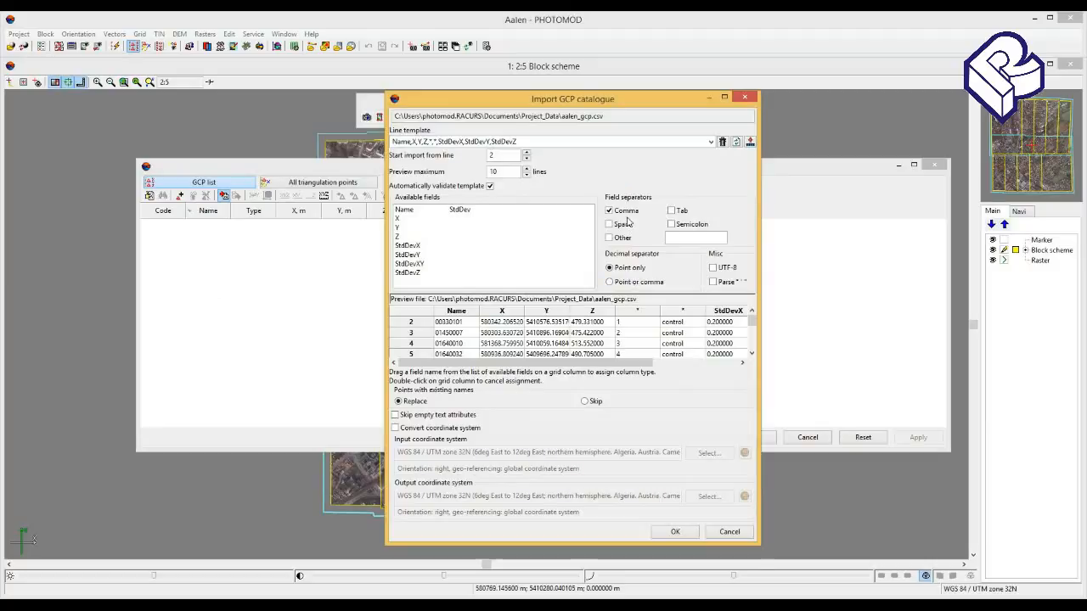
- Try starting the import from line 1 and swapping the X and Y column assignments, and restore the original column order
left_click(525, 159)
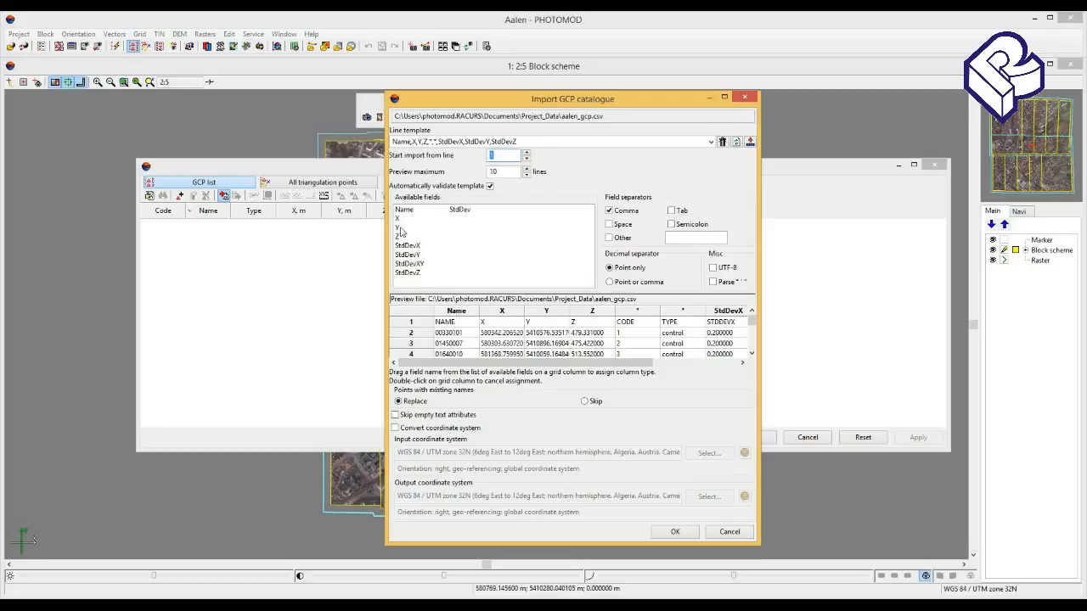
left_click_drag(399, 220, 548, 314)
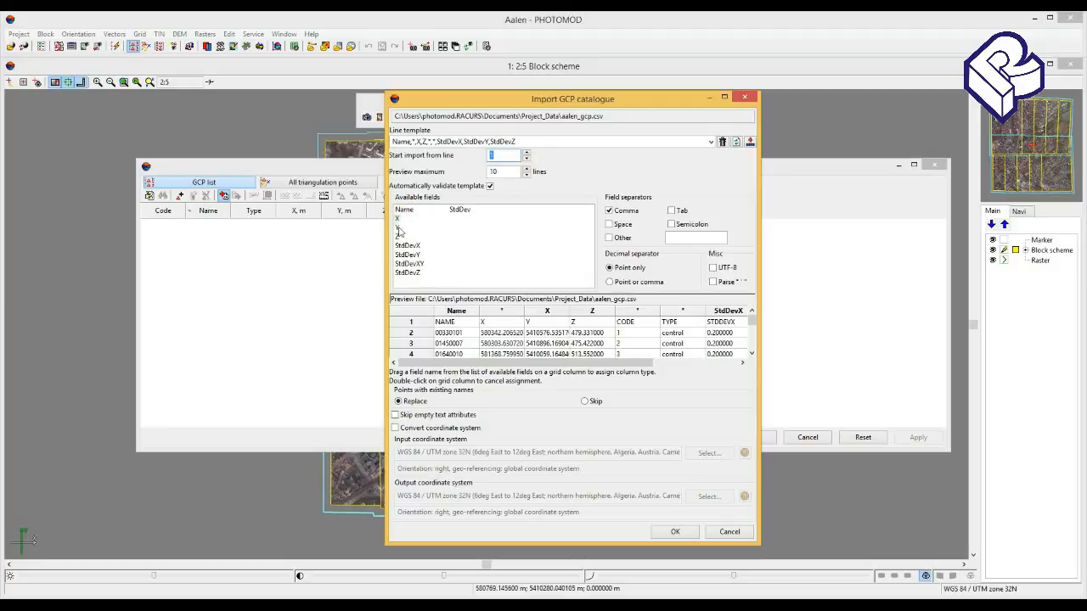
left_click_drag(399, 231, 499, 311)
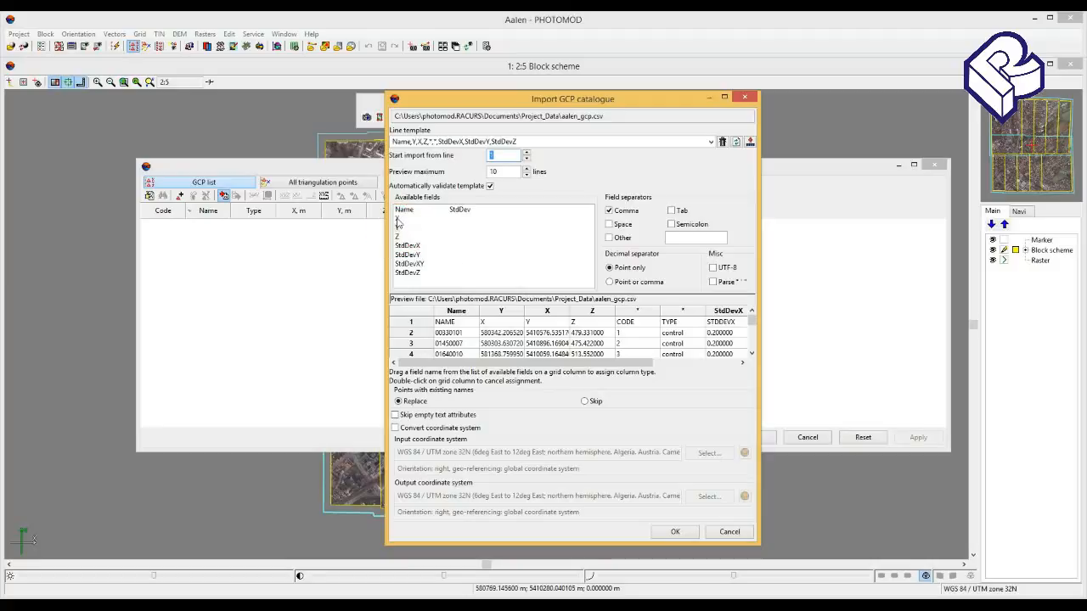
left_click_drag(398, 221, 501, 312)
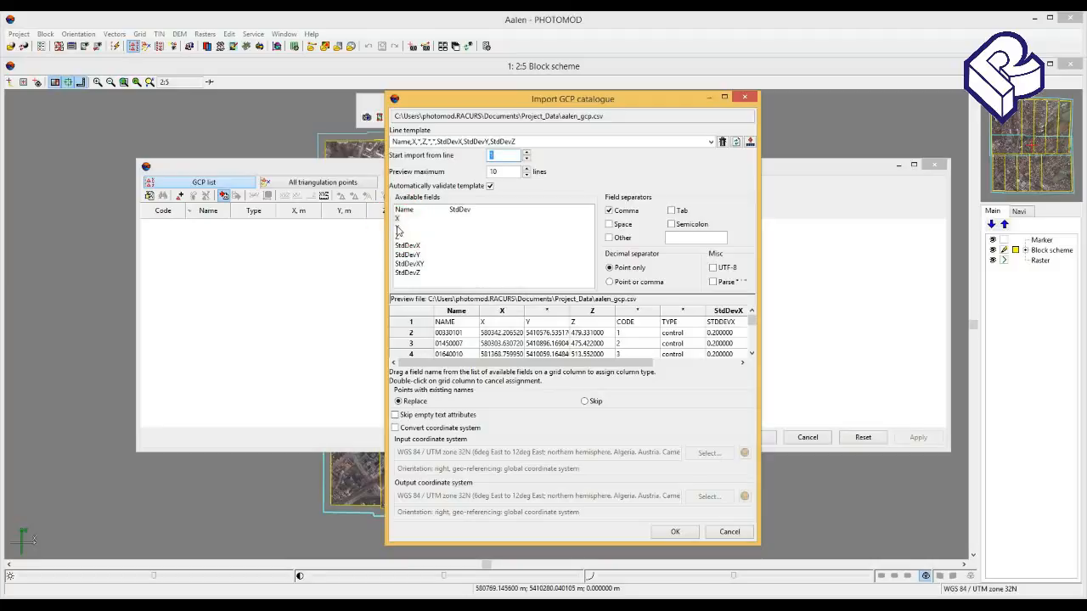
left_click_drag(398, 230, 549, 317)
- Import the ground control points starting from line 2 without coordinate system conversion, and accept the updated GCP list
left_click(395, 428)
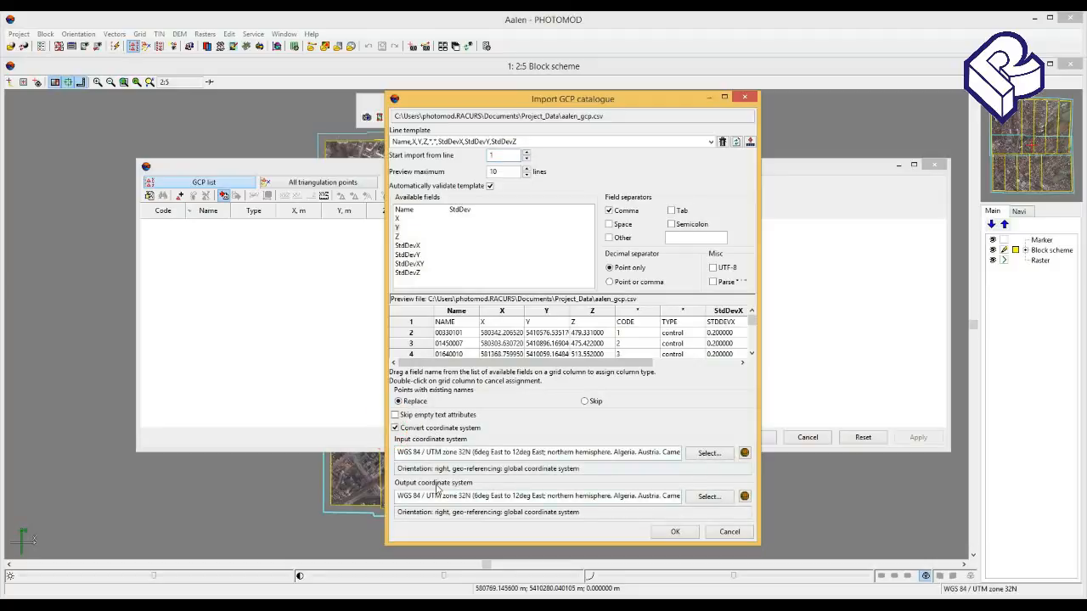
left_click(394, 428)
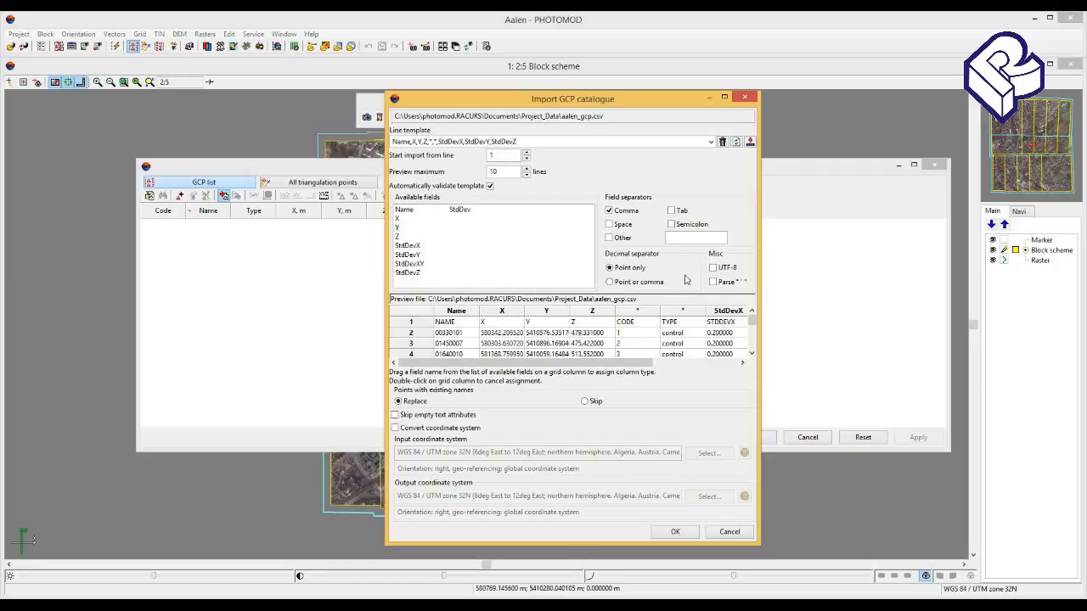
left_click(527, 153)
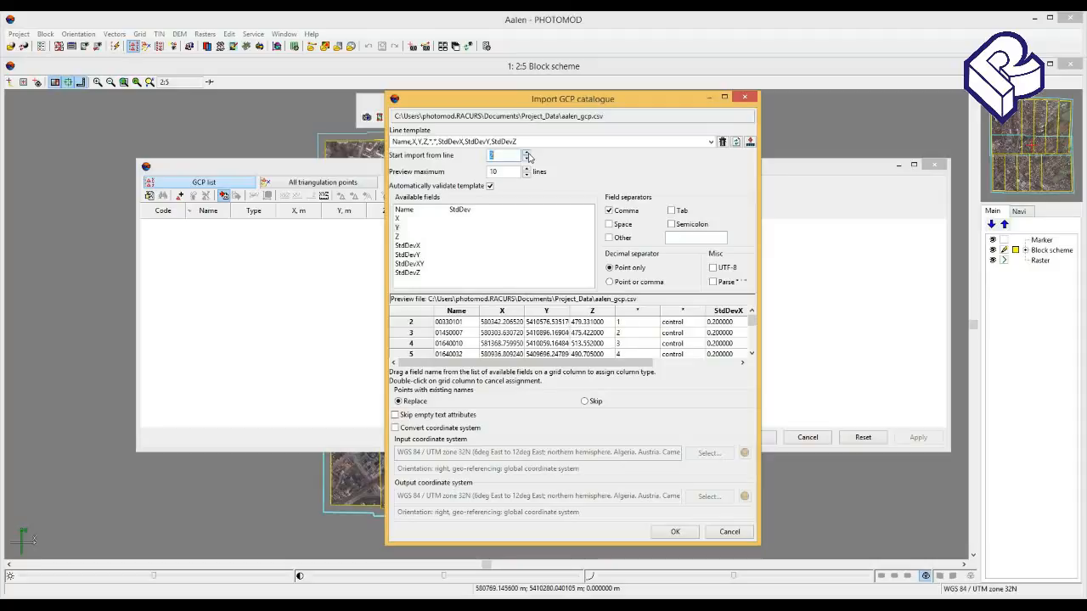
left_click(679, 532)
left_click(684, 433)
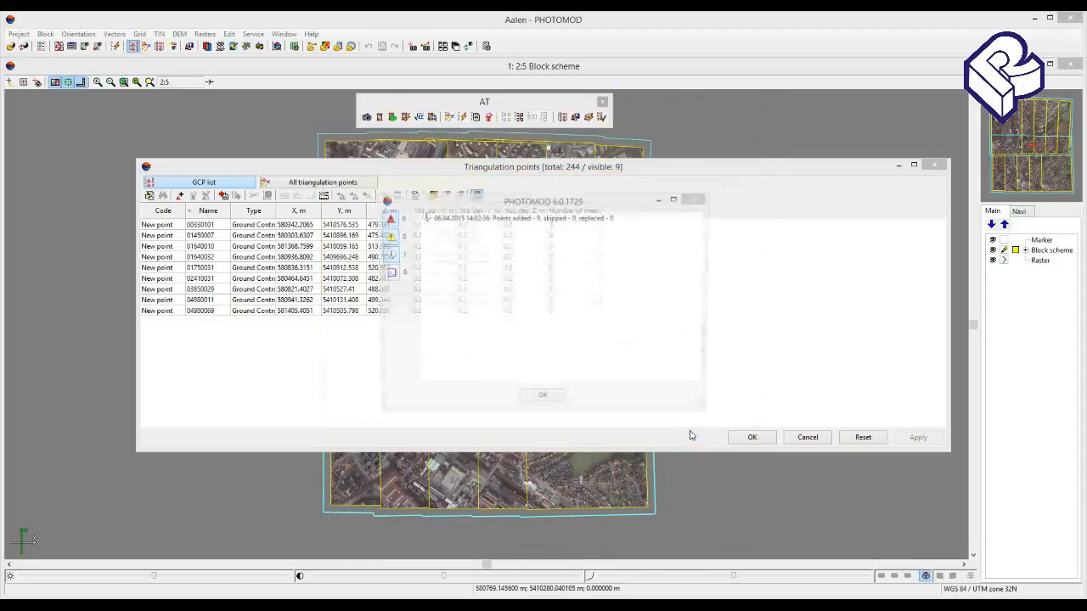
left_click(541, 399)
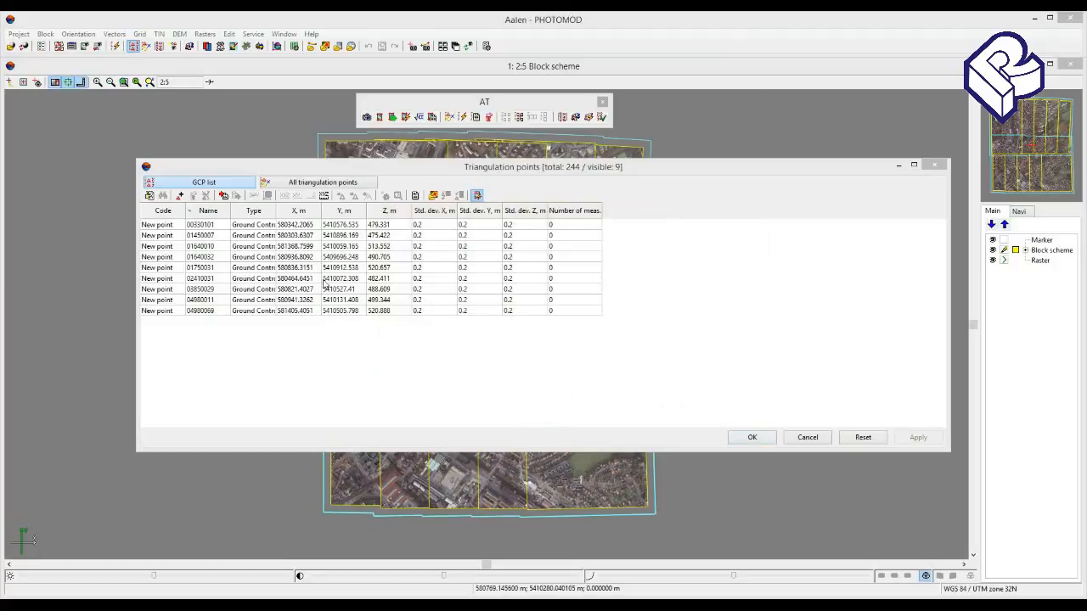
left_click(738, 440)
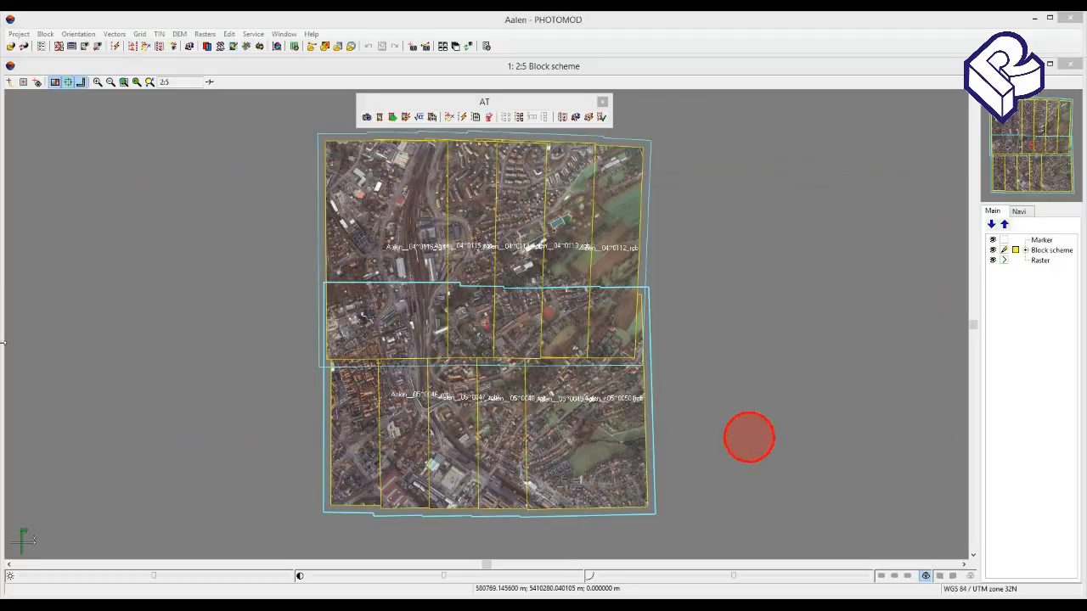
- Narrow the block scheme window and place Aalen_sketches.doc beside it so both stay visible
left_click_drag(4, 363, 266, 364)
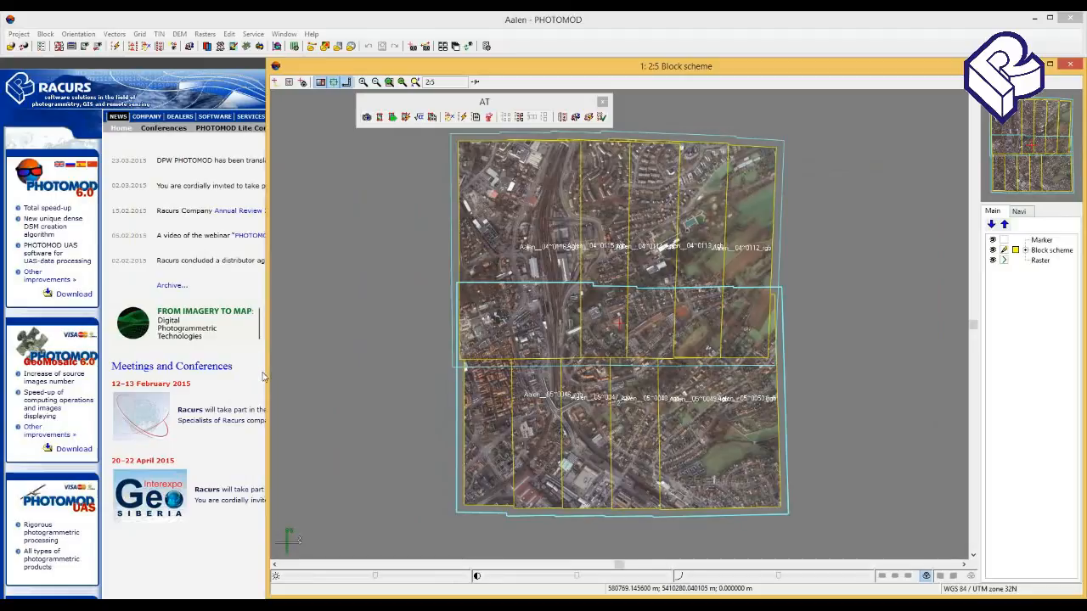
left_click(189, 606)
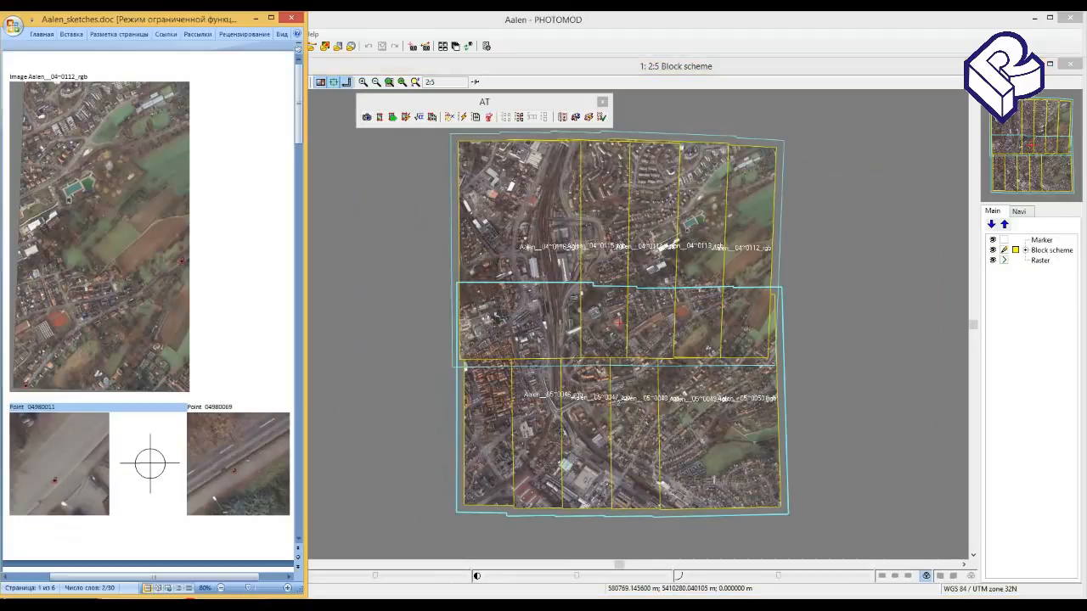
left_click(341, 526)
mouse_move(267, 508)
left_mouse_down()
mouse_move(336, 509)
mouse_move(314, 509)
left_mouse_up()
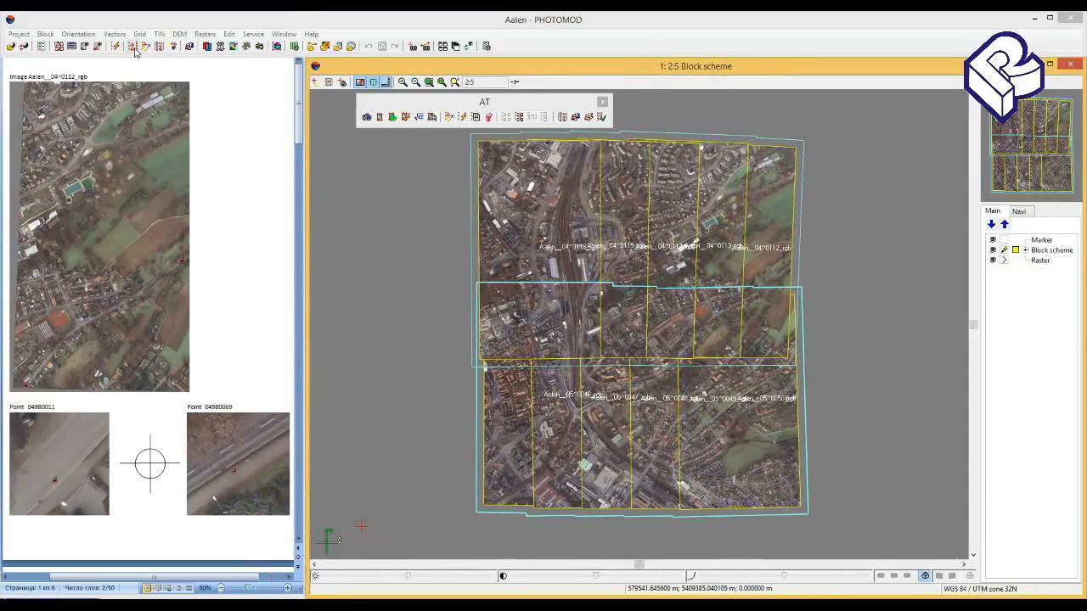
- Open point 04980011 from the GCP list for measurement, and narrow the measurement and point list windows to uncover the sketches
left_click(134, 46)
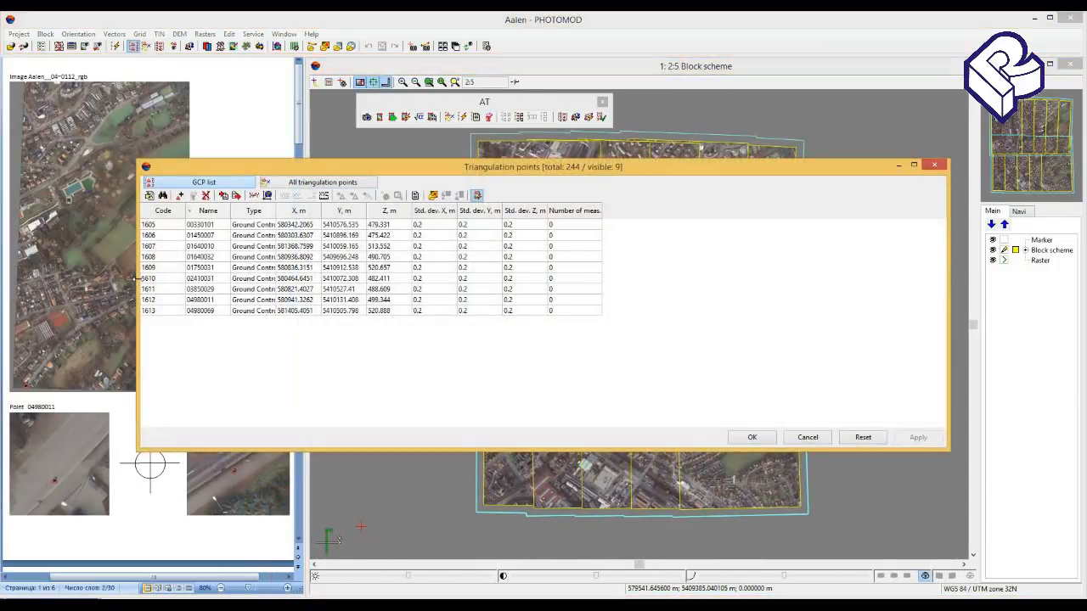
left_click_drag(136, 283, 328, 290)
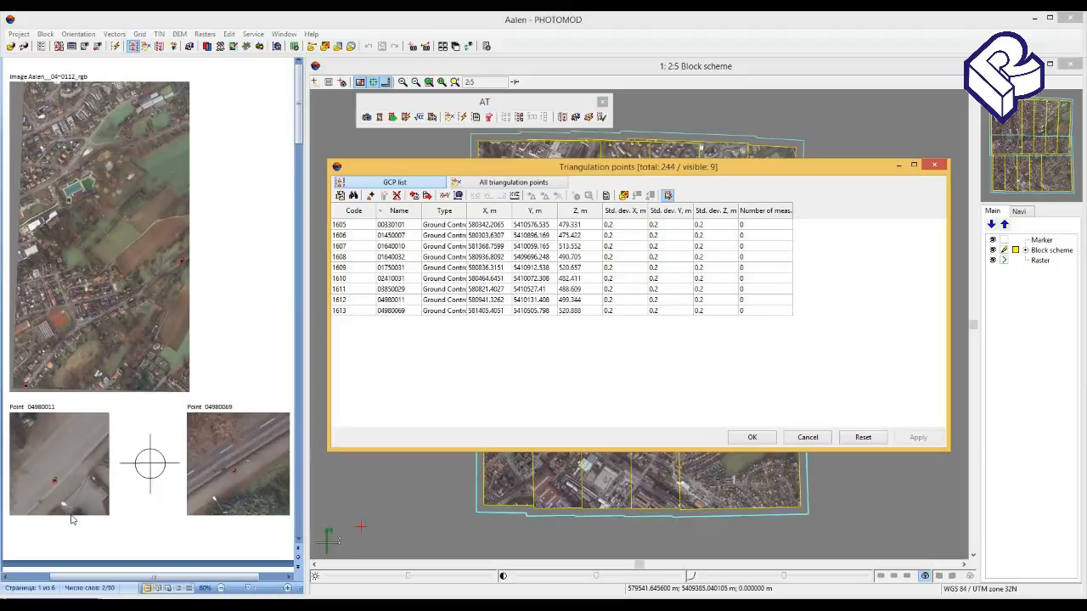
left_click(416, 300)
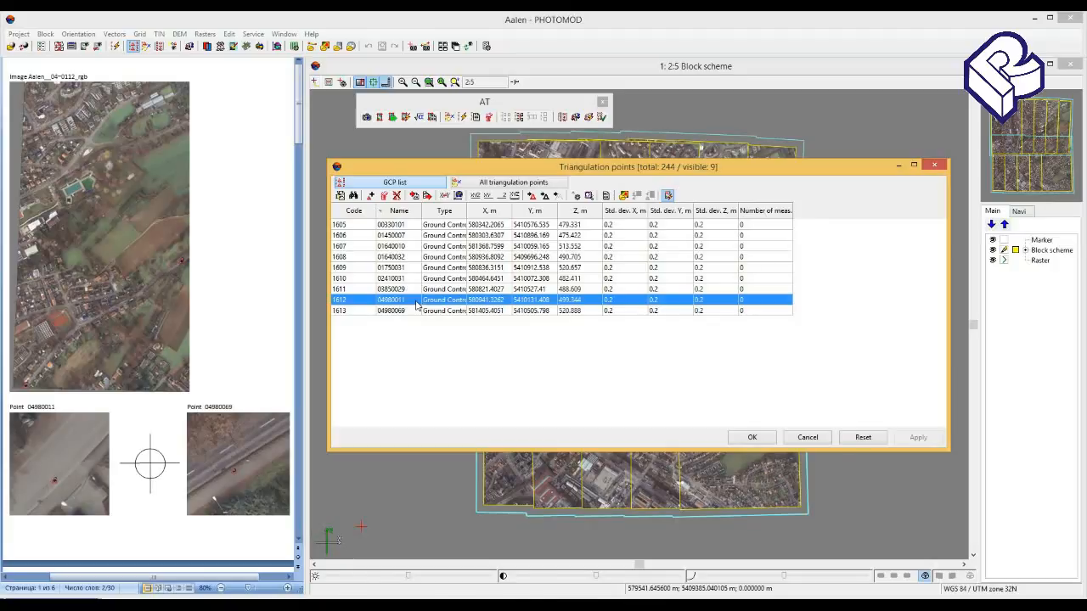
double_click(416, 301)
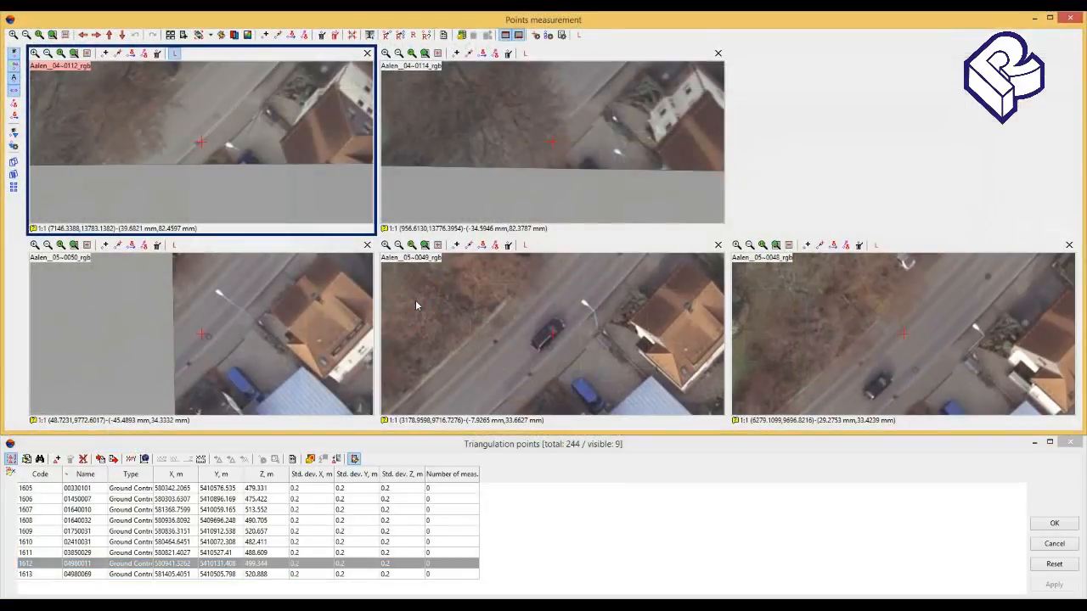
left_click_drag(3, 216, 296, 245)
left_click_drag(3, 461, 290, 486)
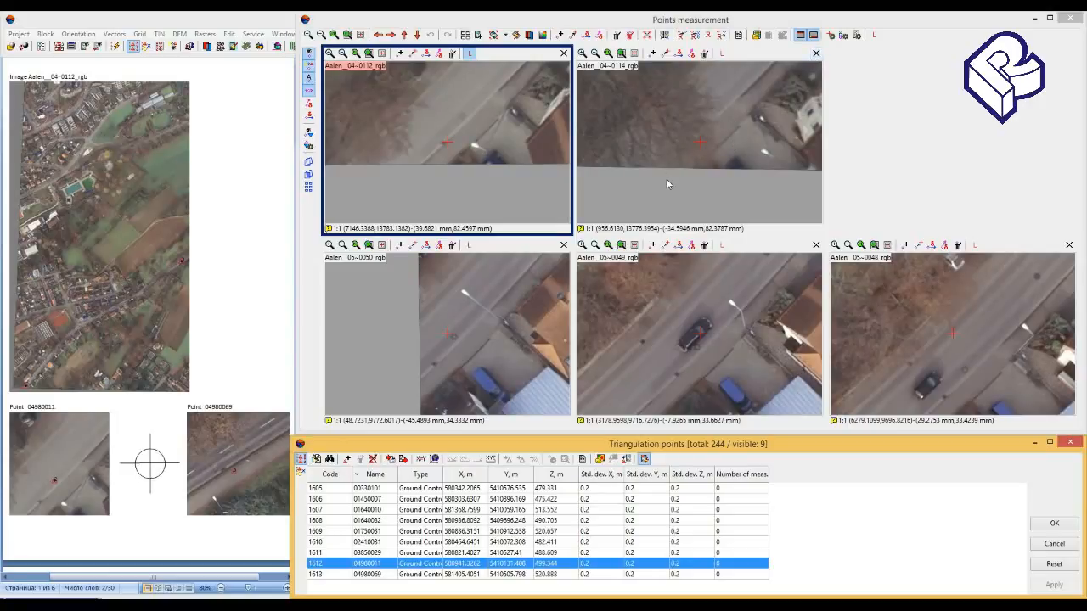
- Close image Aalen__04~0114_rgb in the points measurement view and add it back from strip 1
left_click(815, 55)
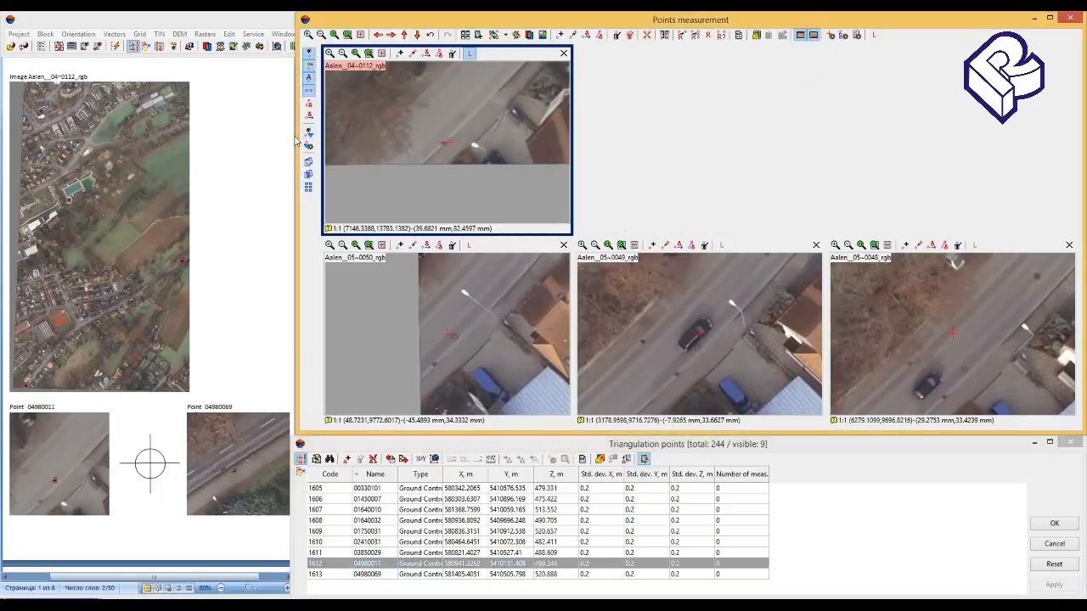
left_click(466, 35)
left_click(478, 35)
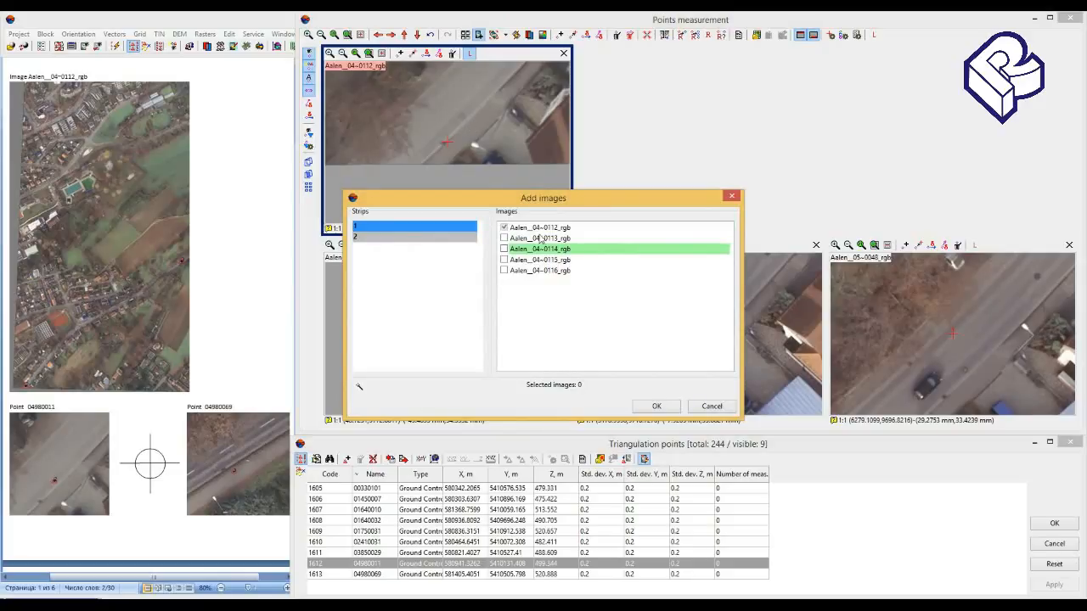
left_click(505, 250)
left_click(410, 237)
left_click(414, 227)
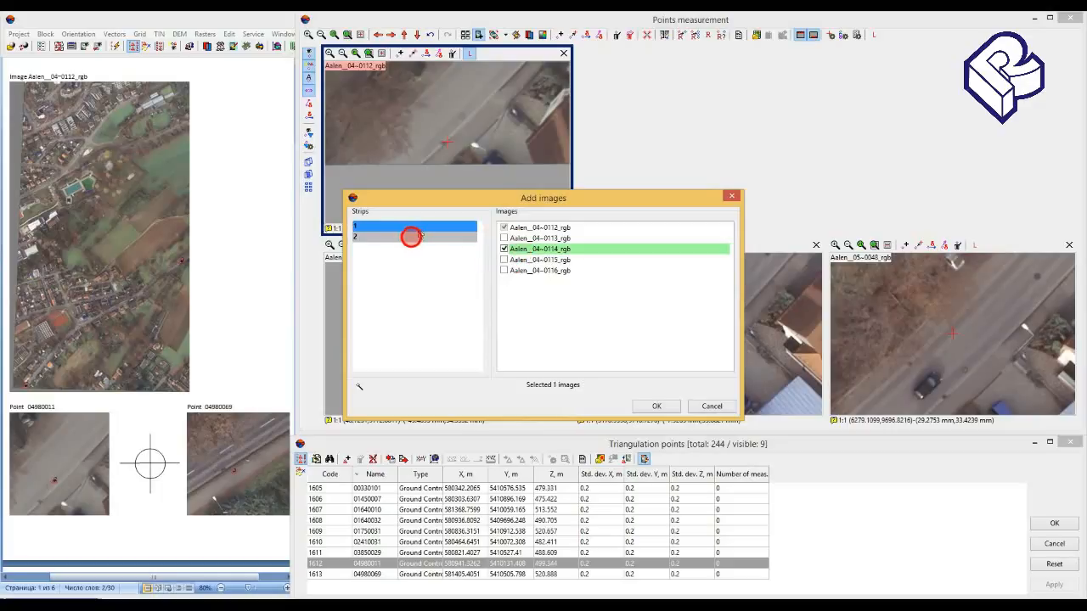
left_click(643, 402)
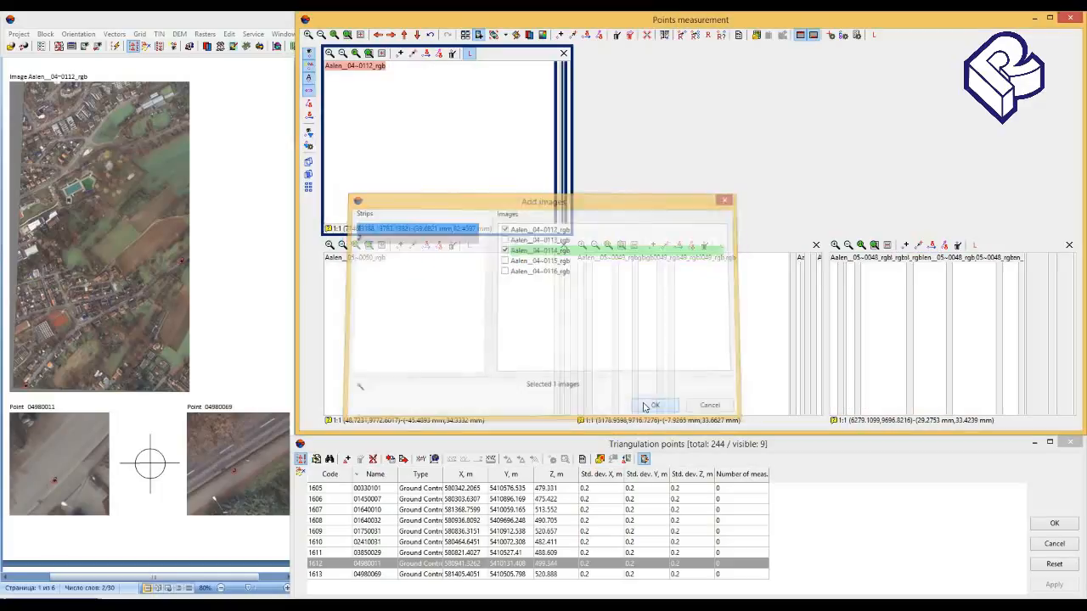
- Remove image Aalen__04~0114_rgb and measure point 04980011 at the manhole centre on Aalen__05~0050_rgb
left_click(816, 53)
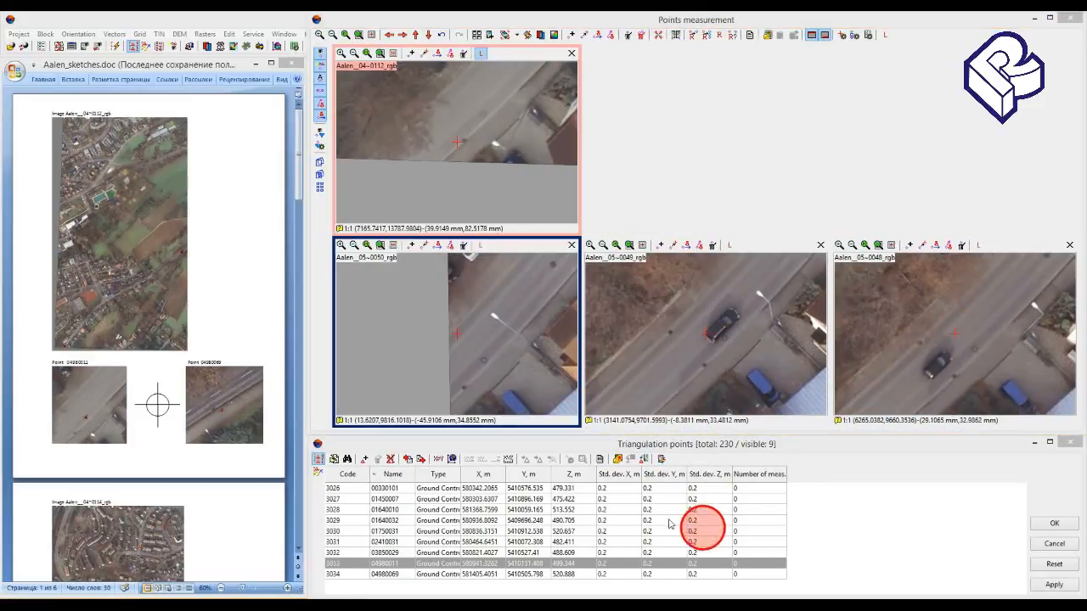
left_click(556, 565)
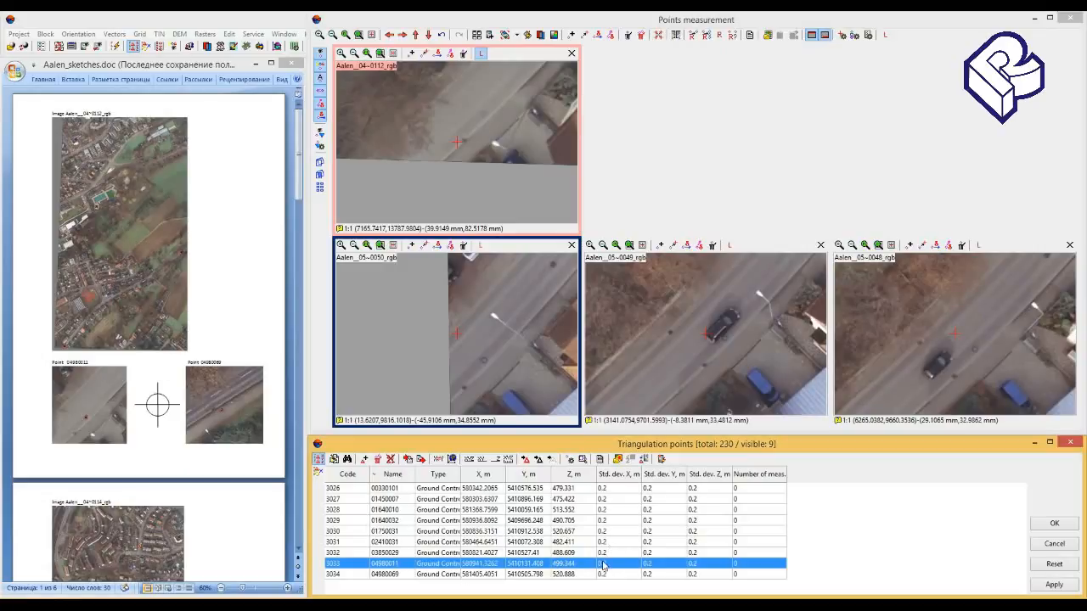
left_click(484, 362)
left_click(483, 360)
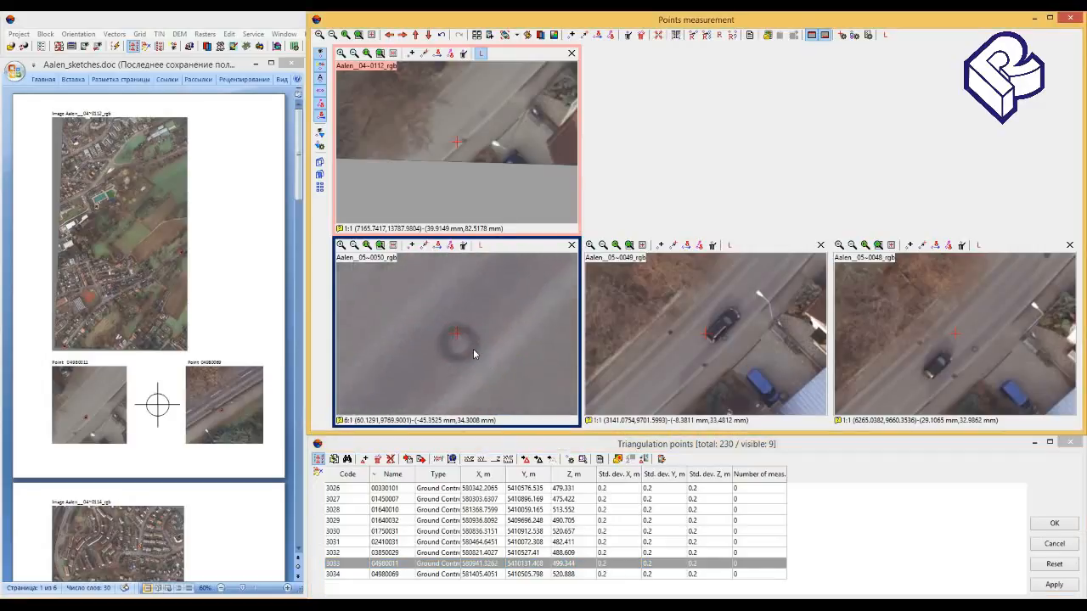
left_click(459, 341)
- Make Aalen__05~0050_rgb the left image, correlate all images to it, and accept the point 04980011 measurements with Aalen__05~0049_rgb excluded
left_click(480, 245)
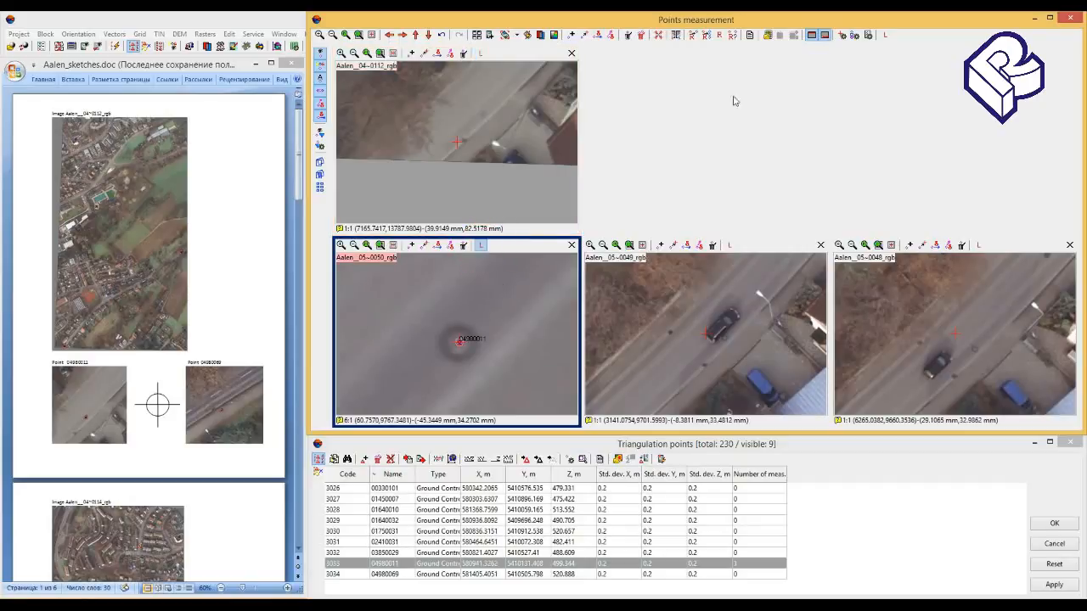
left_click(709, 35)
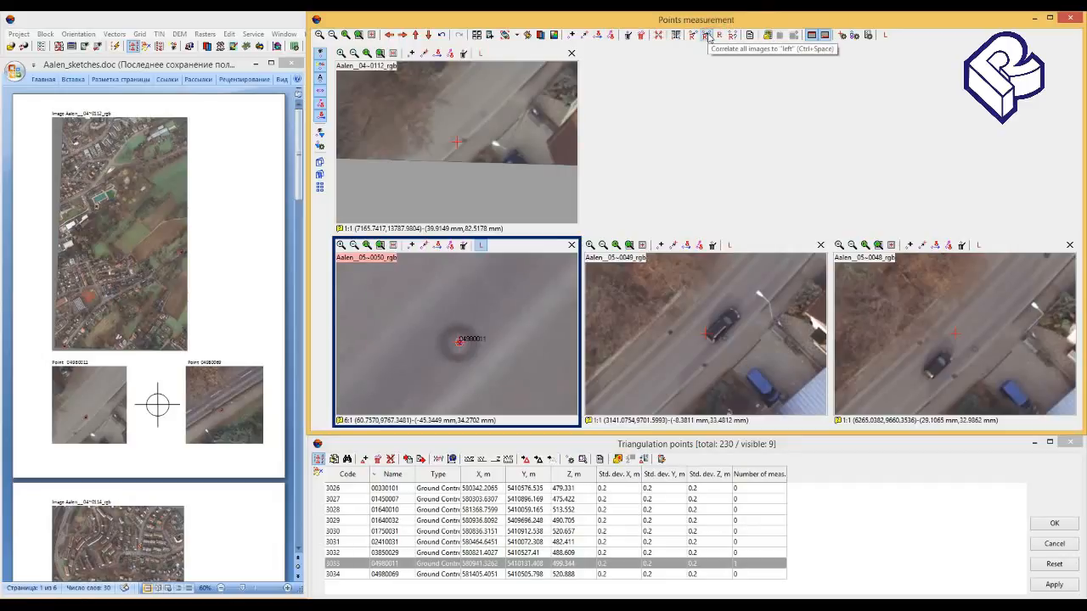
left_click(709, 36)
left_click_drag(546, 237, 767, 75)
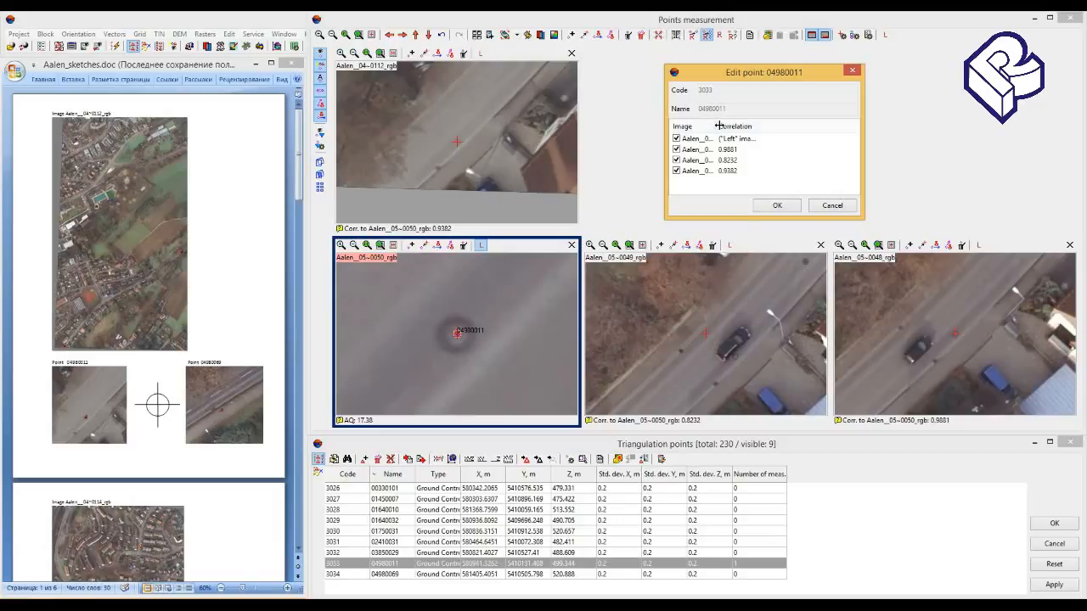
left_click_drag(714, 125, 761, 125)
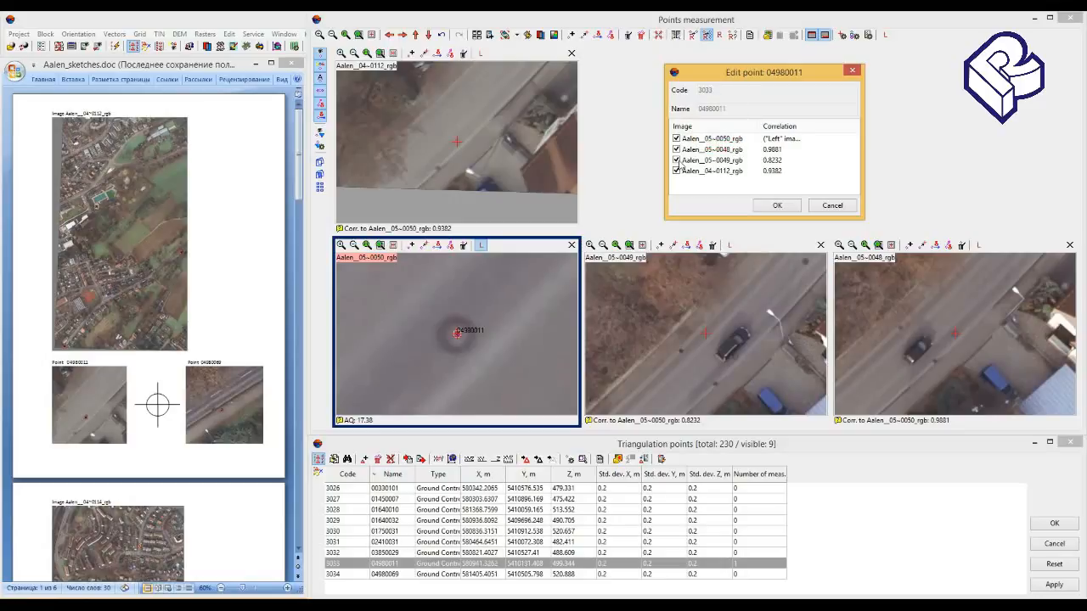
left_click(676, 159)
left_click_drag(767, 73, 724, 73)
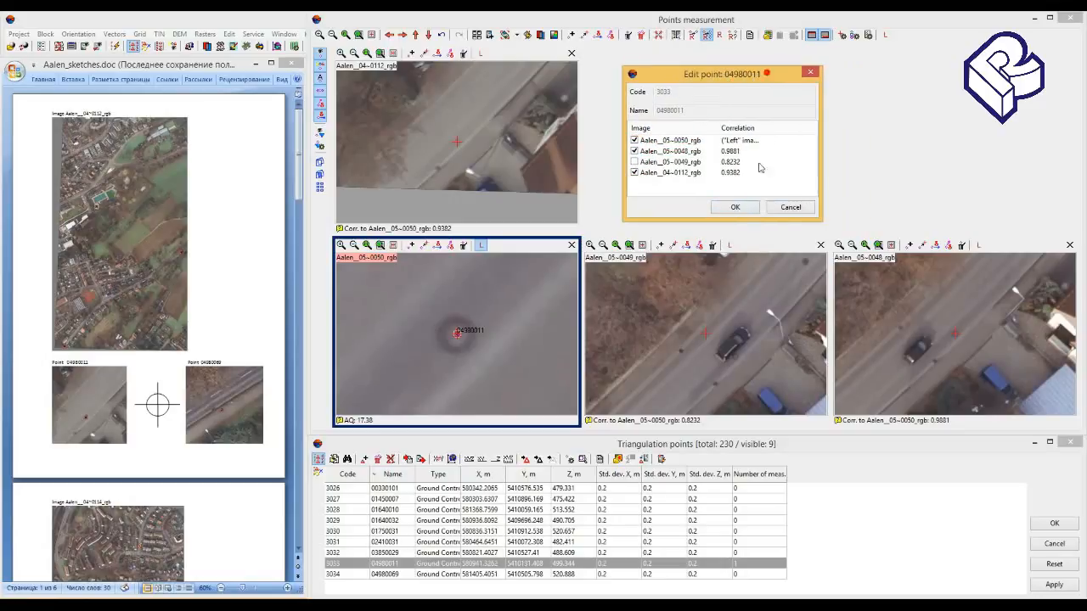
left_click(738, 209)
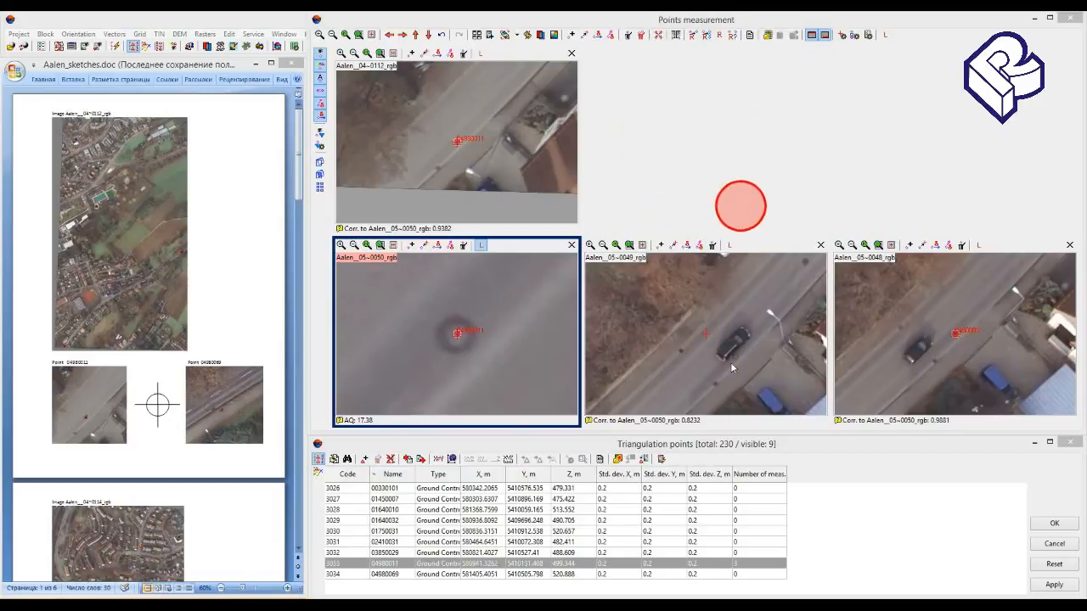
- Manually measure point 04980011 at the manhole beside the car on Aalen__05~0049_rgb and apply the measurements
scroll(736, 356, "up", 5)
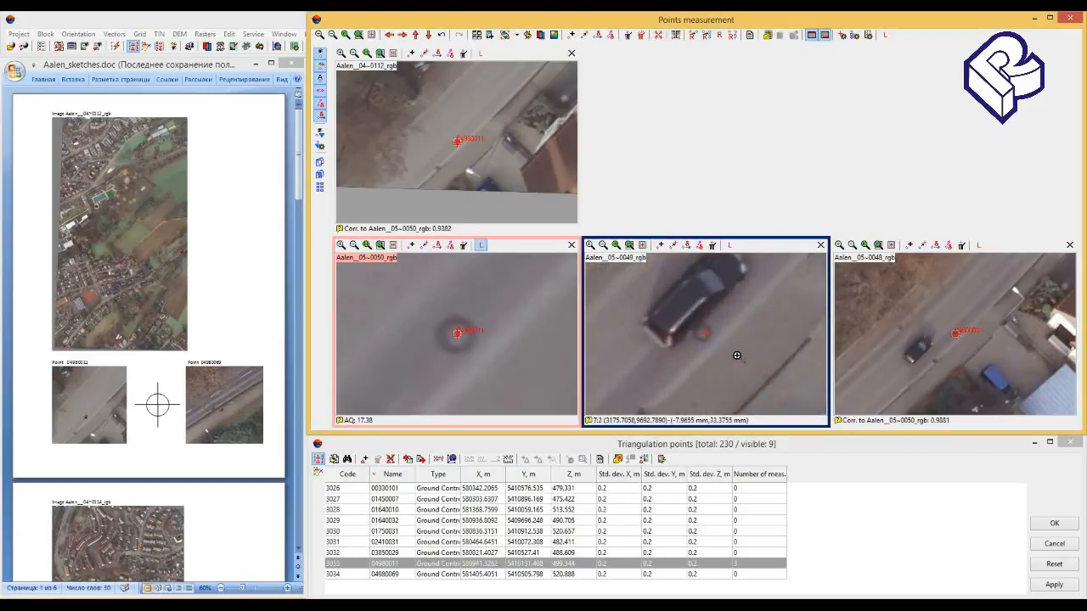
middle_click_drag(718, 344, 738, 357)
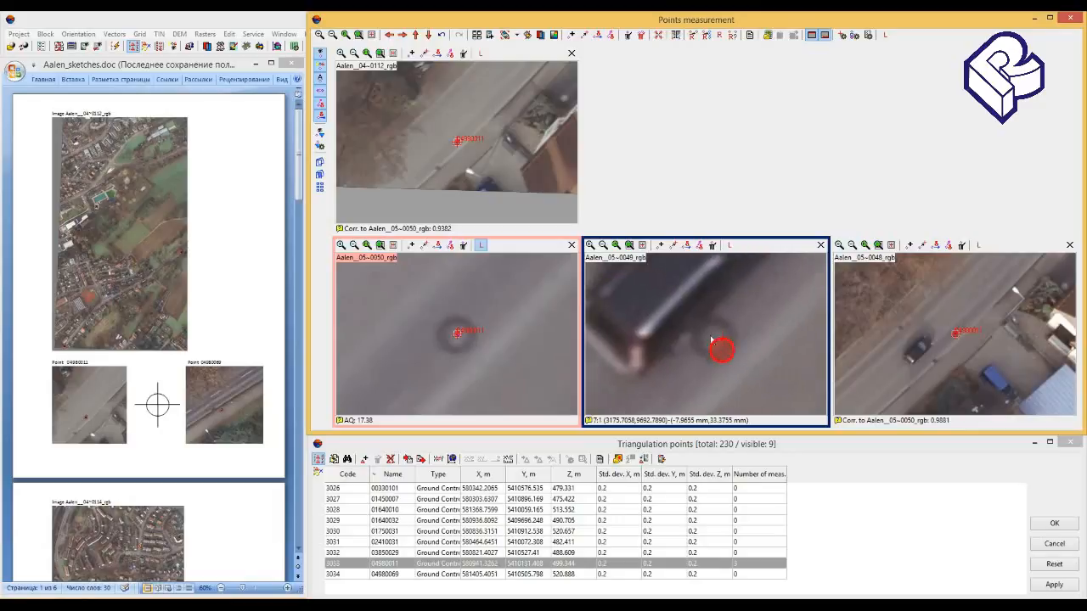
left_click(711, 339)
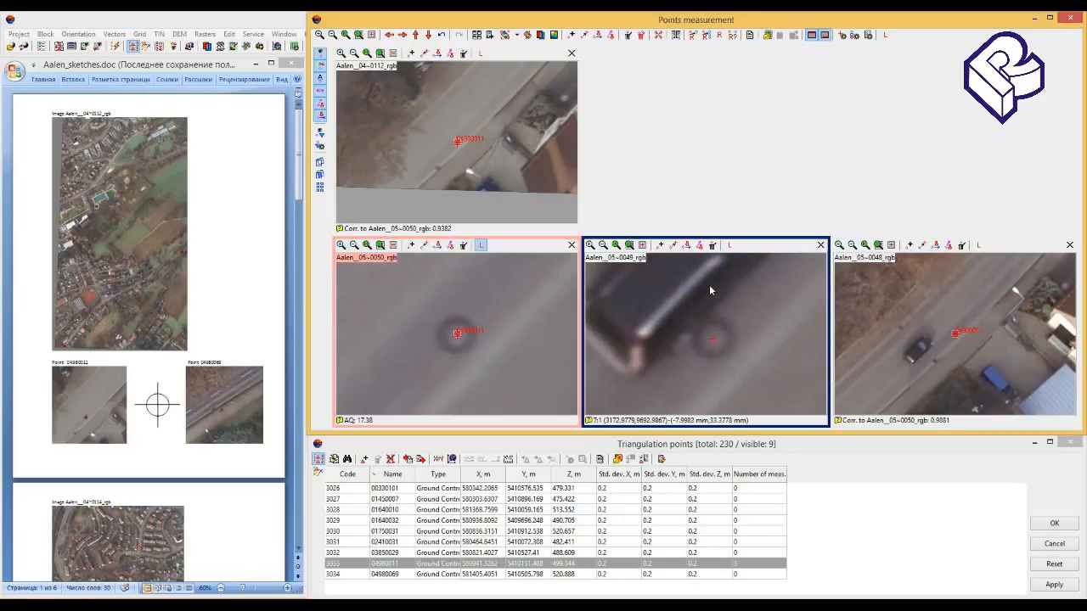
left_click(674, 246)
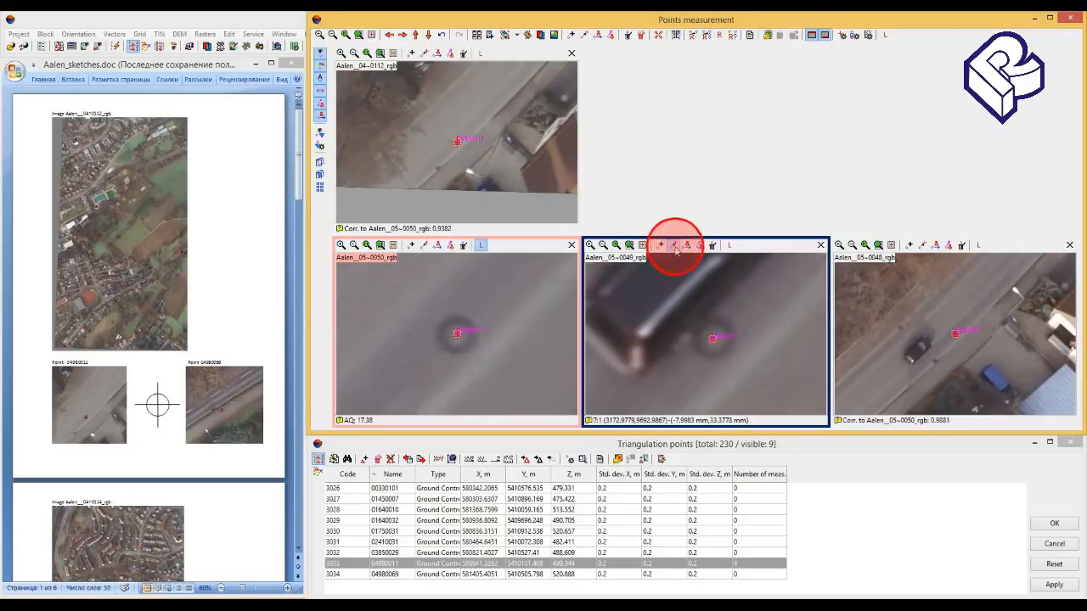
left_click(1053, 585)
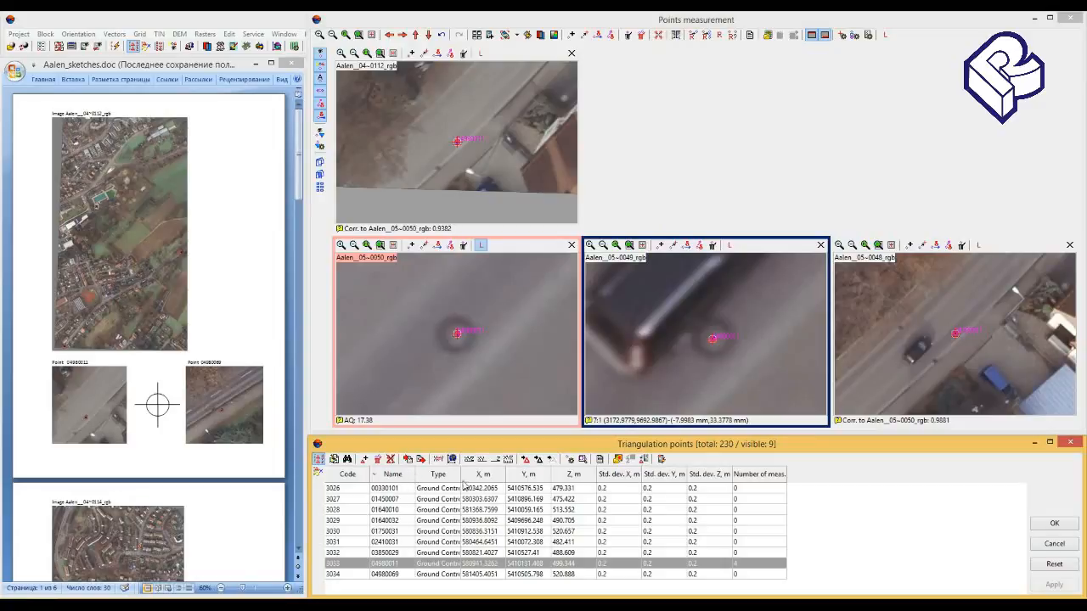
- Widen the point list's Type column, then measure point 04980069 at the manhole on the roadside path in Aalen__04~0112_rgb and apply it
left_click_drag(502, 474, 502, 474)
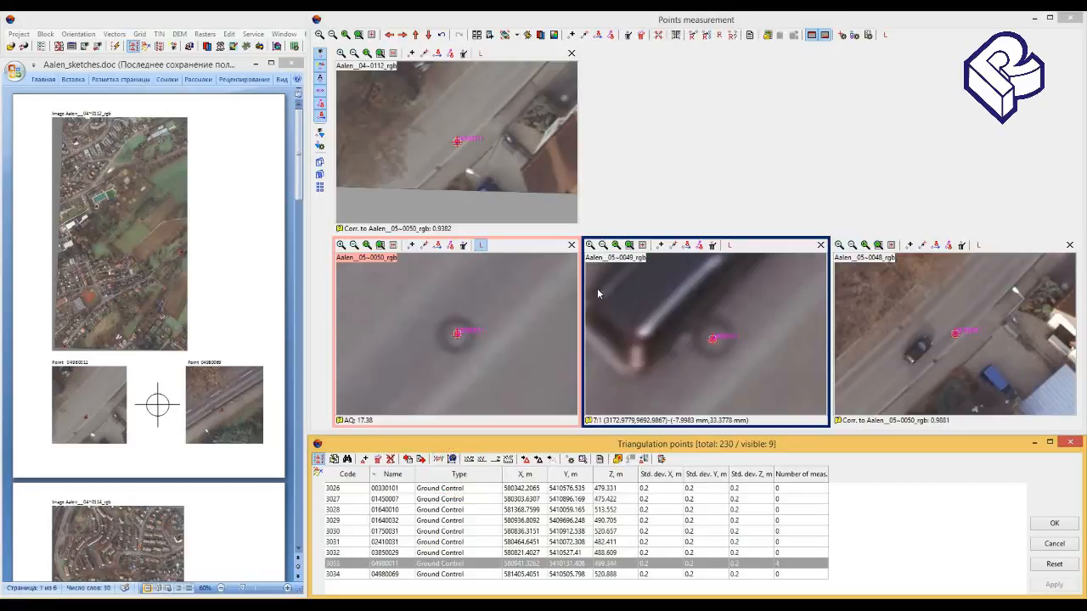
left_click(418, 574)
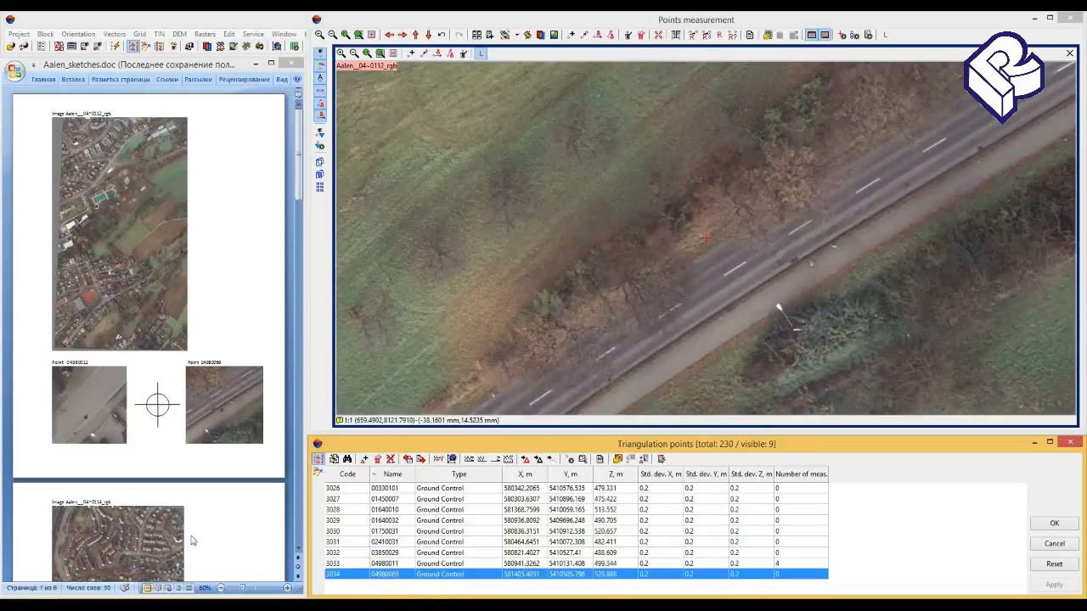
left_click(815, 267)
scroll(816, 266, "up", 3)
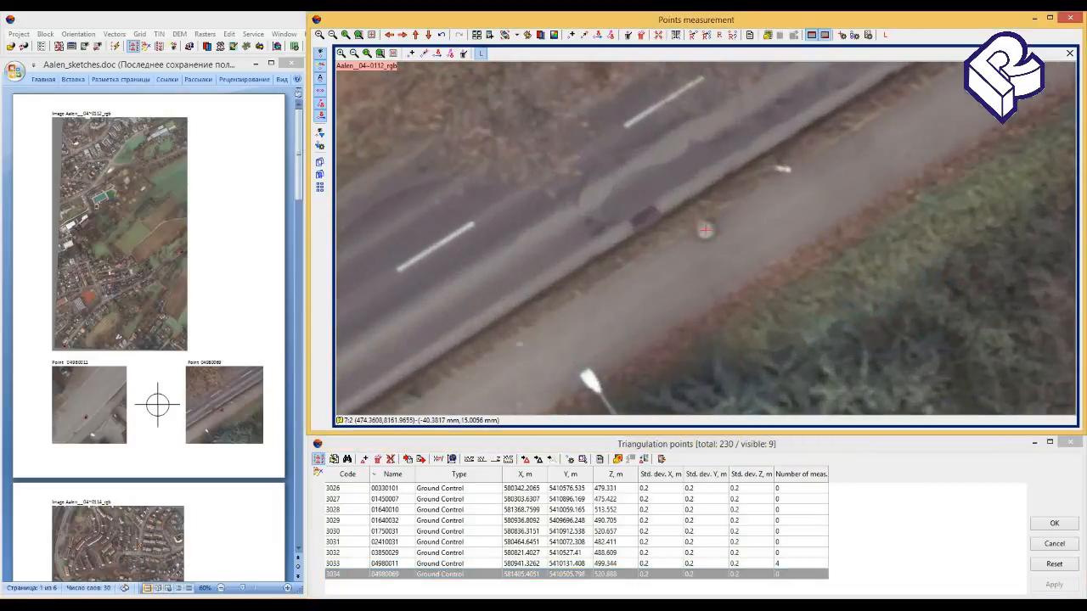
key("Insert")
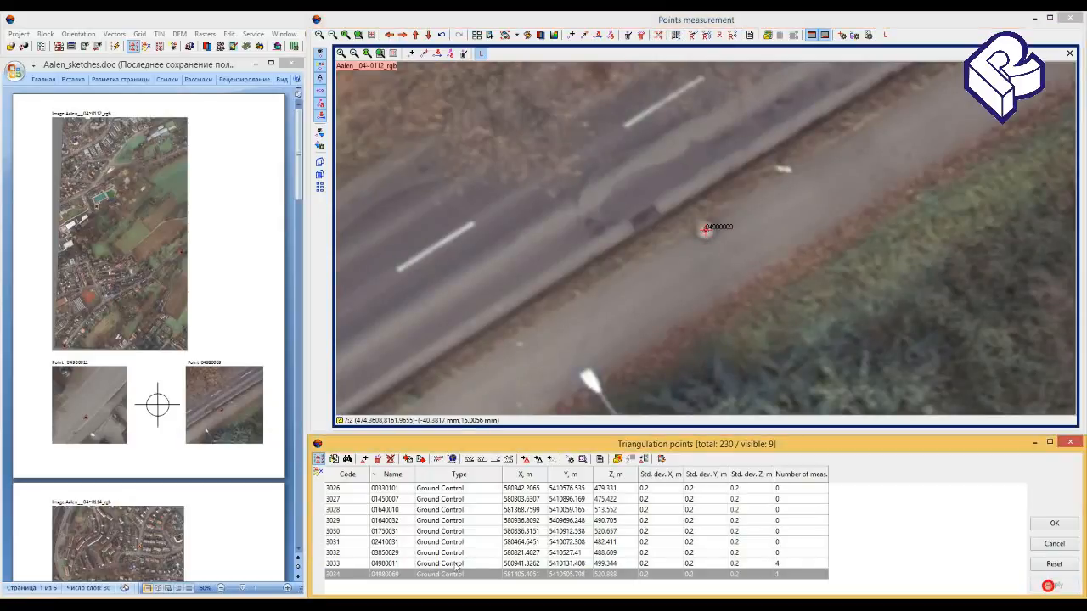
left_click(1051, 585)
- Open point 03850029 for measurement and bring its sketch into view in Aalen_sketches.doc
left_click(377, 552)
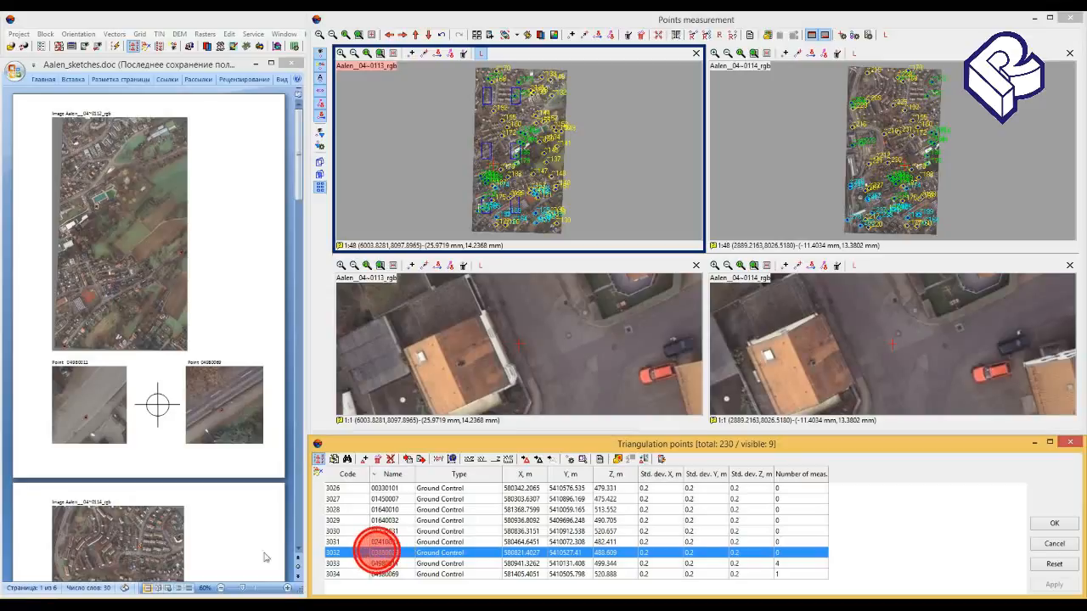
left_click(223, 540)
scroll(223, 540, "down", 5)
scroll(223, 540, "down", 2)
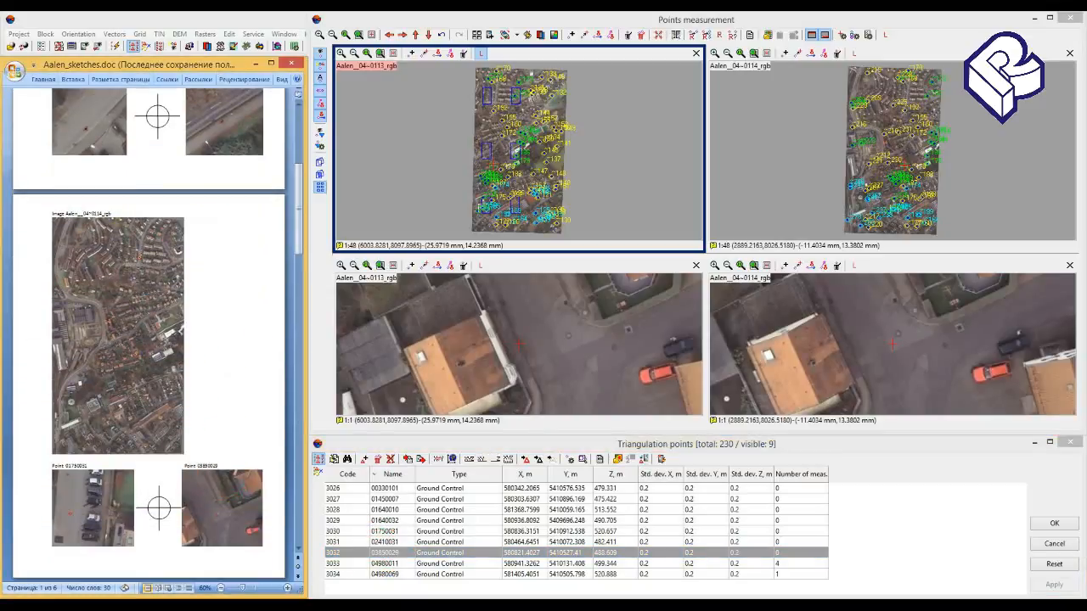
scroll(224, 540, "down", 1)
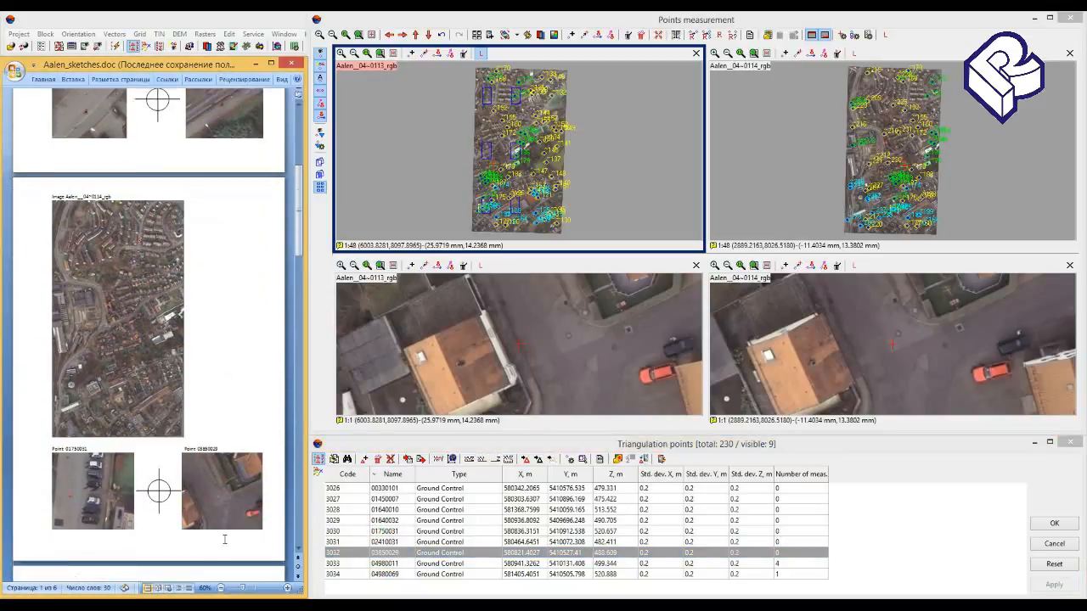
- Measure point 03850029 at the manhole centre in the enlarged Aalen__04~0113_rgb image
left_click(567, 335)
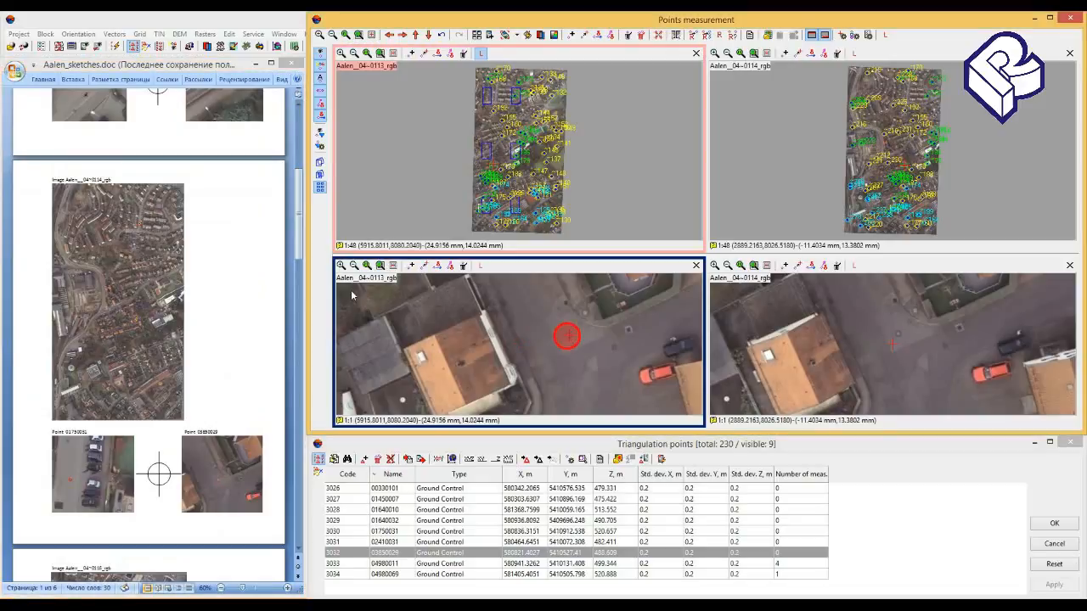
left_click(341, 266)
left_click(341, 266)
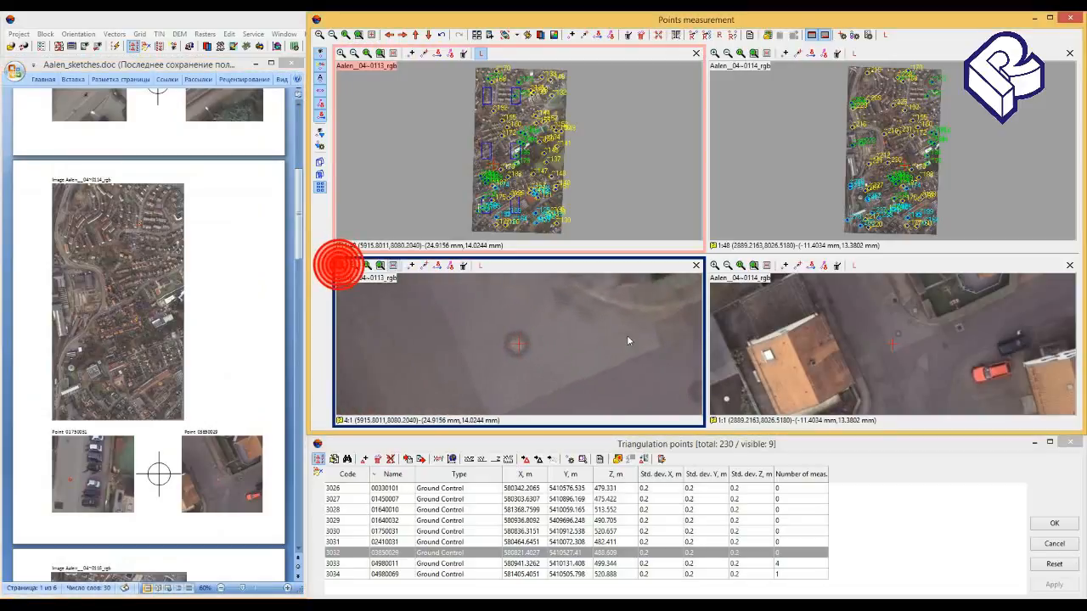
left_click(521, 342)
left_click(517, 344)
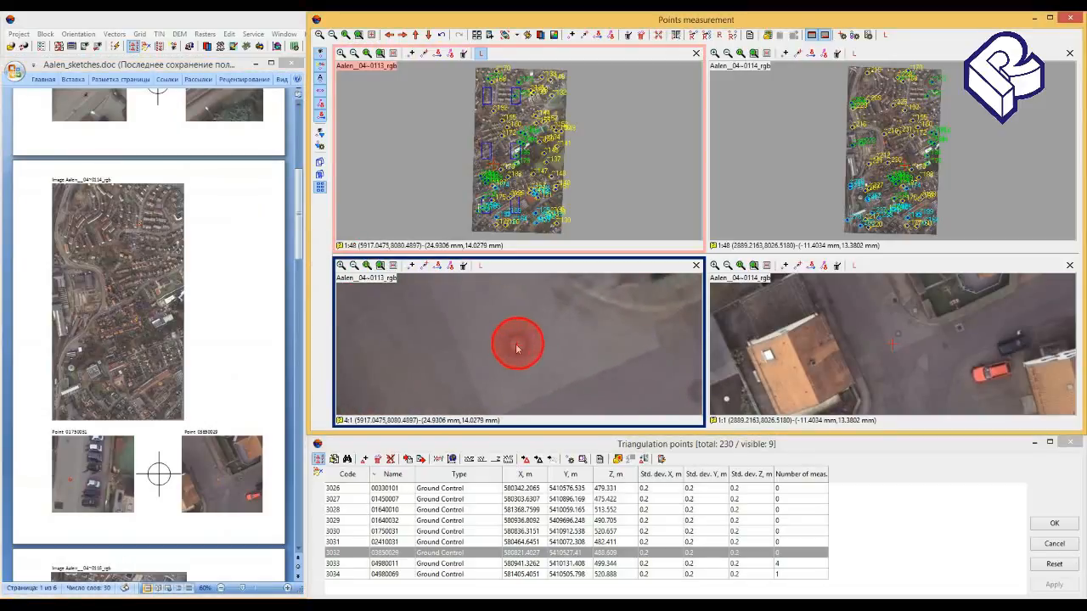
left_click(515, 342)
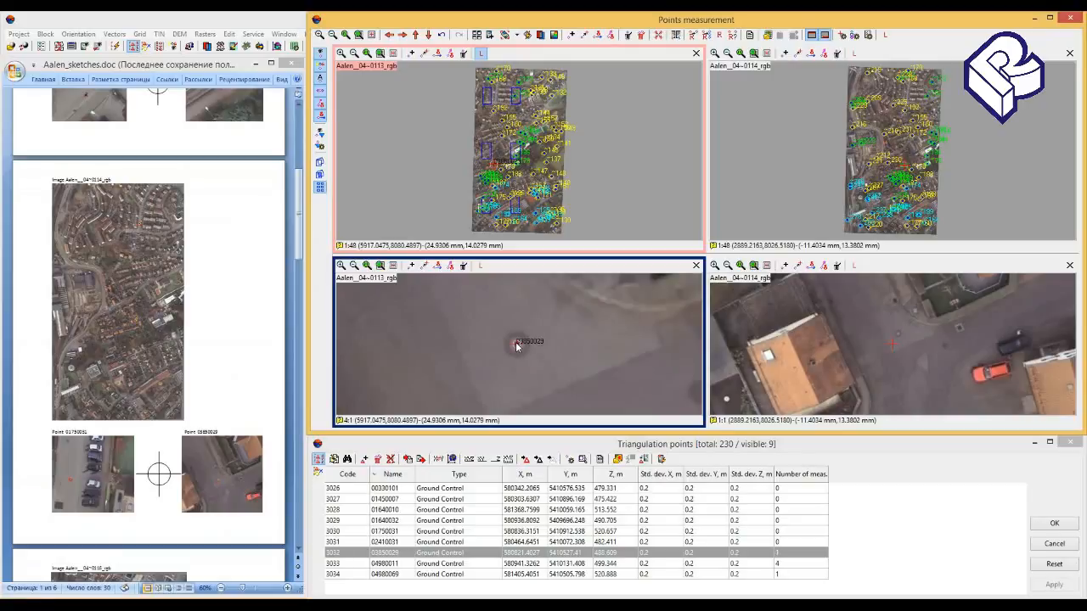
- Make Aalen__04~0113_rgb the left image, correlate point 03850029 to Aalen__04~0114_rgb, and accept and apply the measurements
left_click(480, 267)
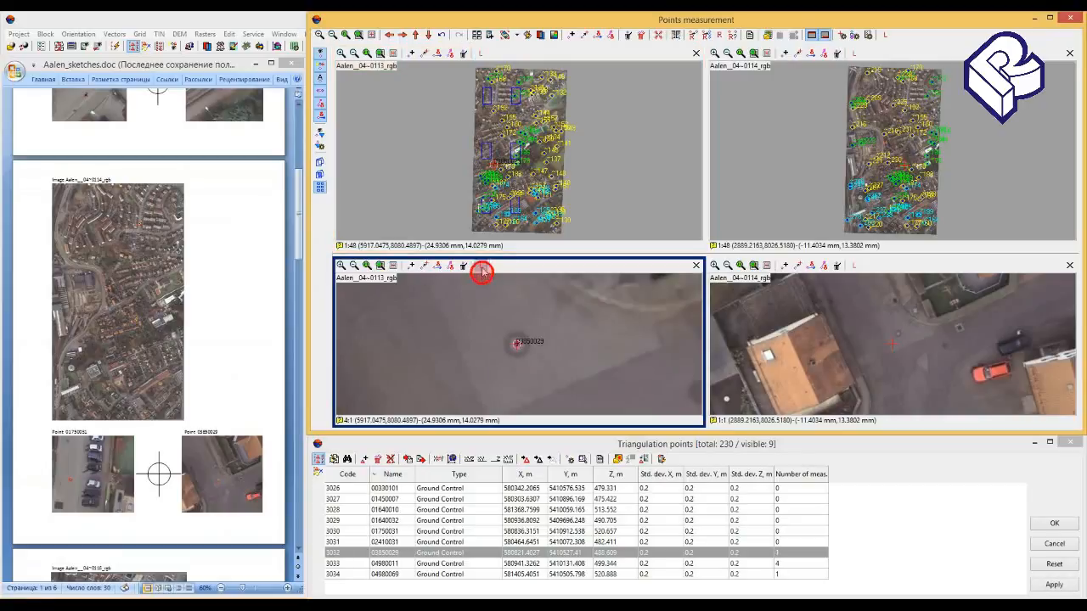
left_click(706, 35)
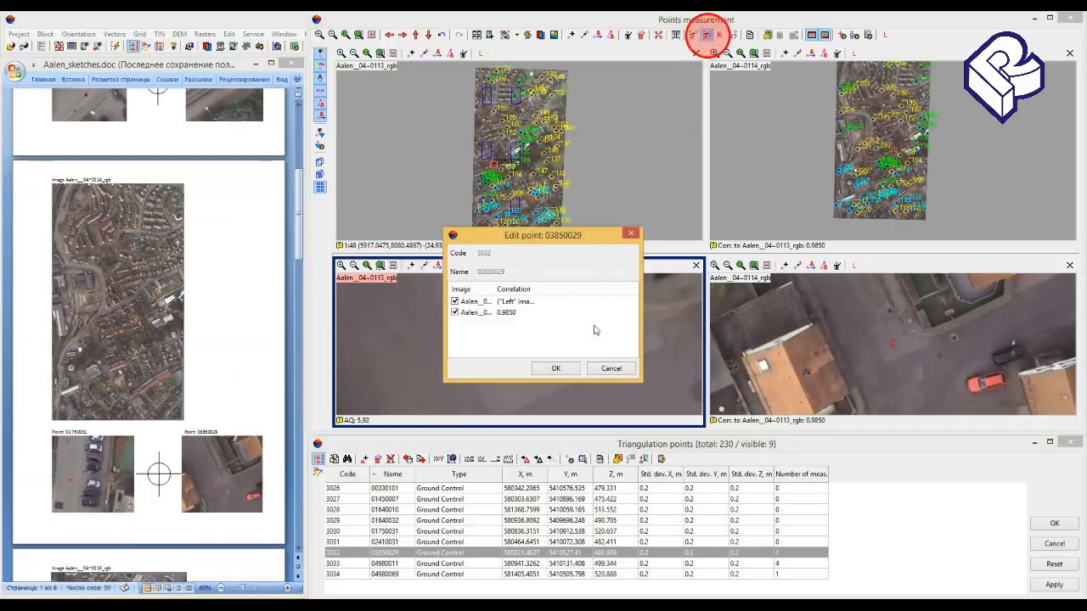
left_click(571, 370)
left_click(1066, 586)
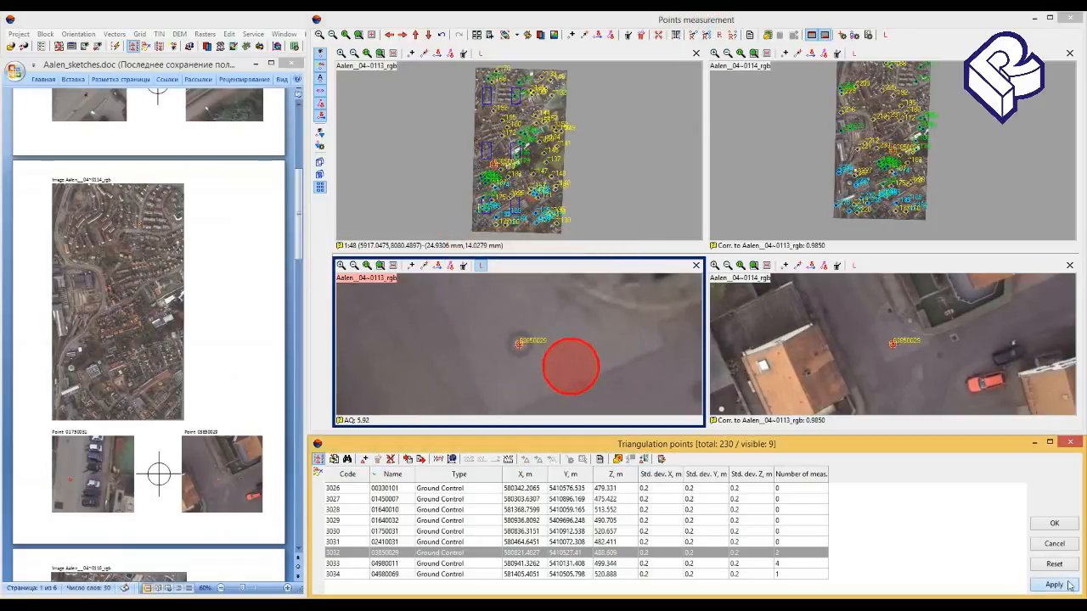
- Open point 02410031 for measurement and bring its sketch into view in Aalen_sketches.doc
left_click(462, 541)
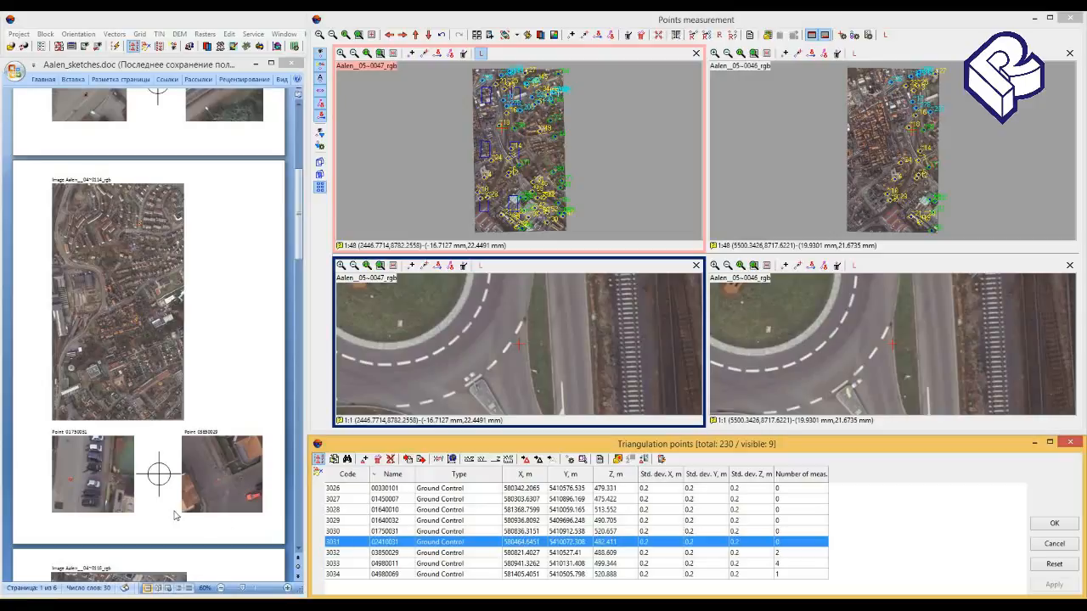
left_click(139, 489)
scroll(139, 487, "down", 5)
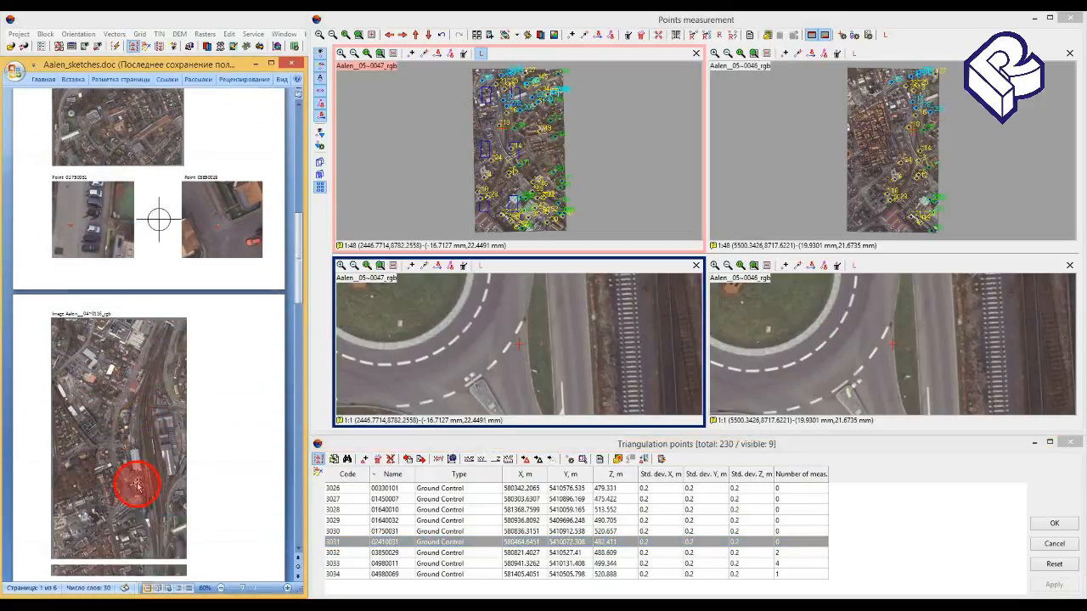
scroll(139, 489, "down", 8)
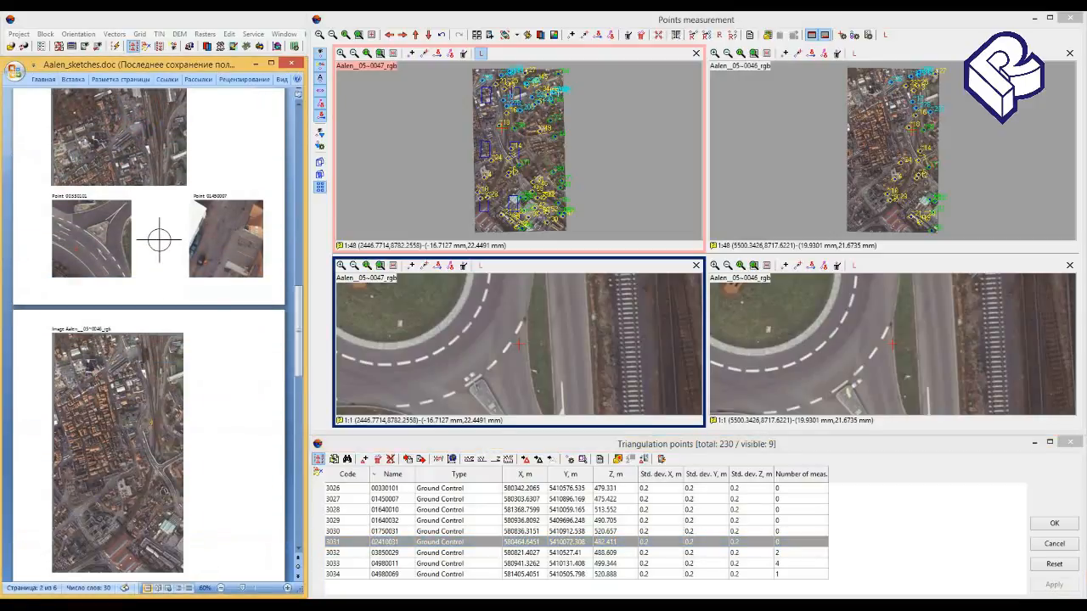
scroll(141, 482, "down", 2)
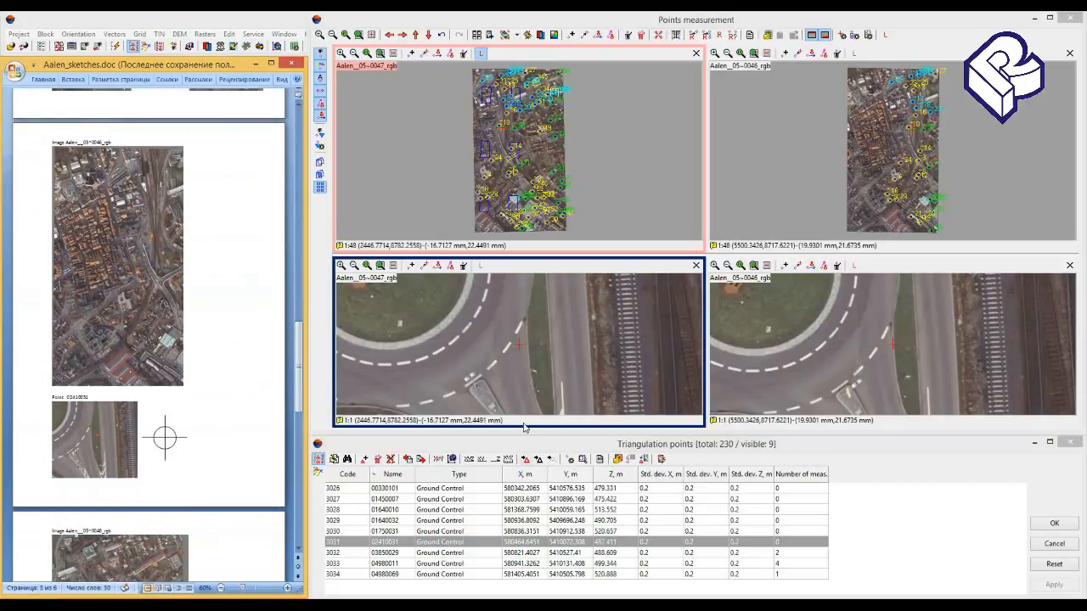
- Measure point 02410031 at the small round mark on the grass strip by the roundabout in the enlarged Aalen__05~0047_rgb image
left_click(541, 346)
left_click(342, 266)
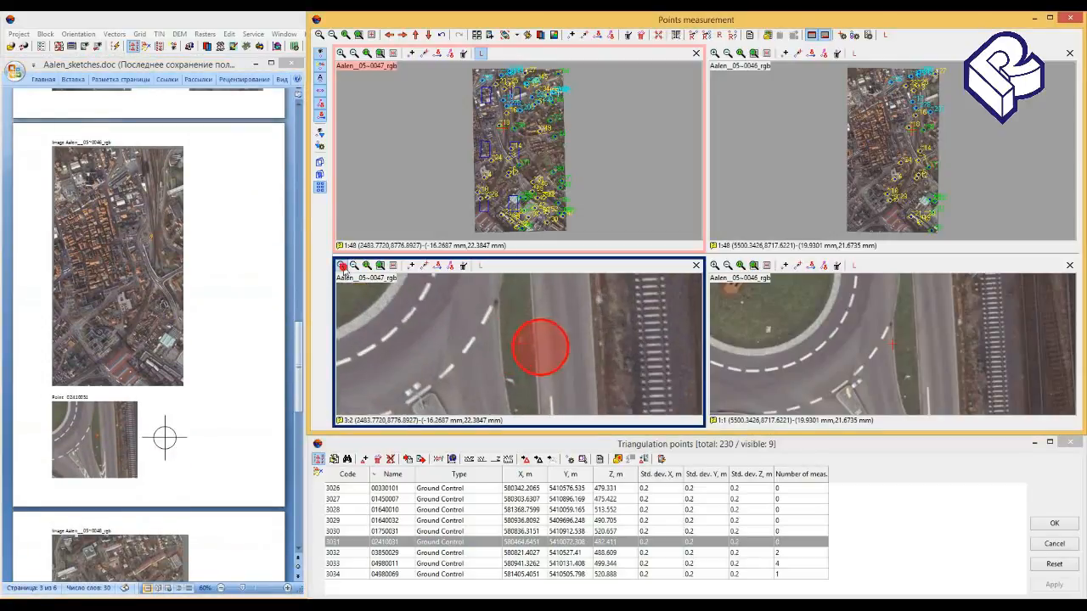
left_click(342, 266)
left_click(342, 266)
left_click(342, 266)
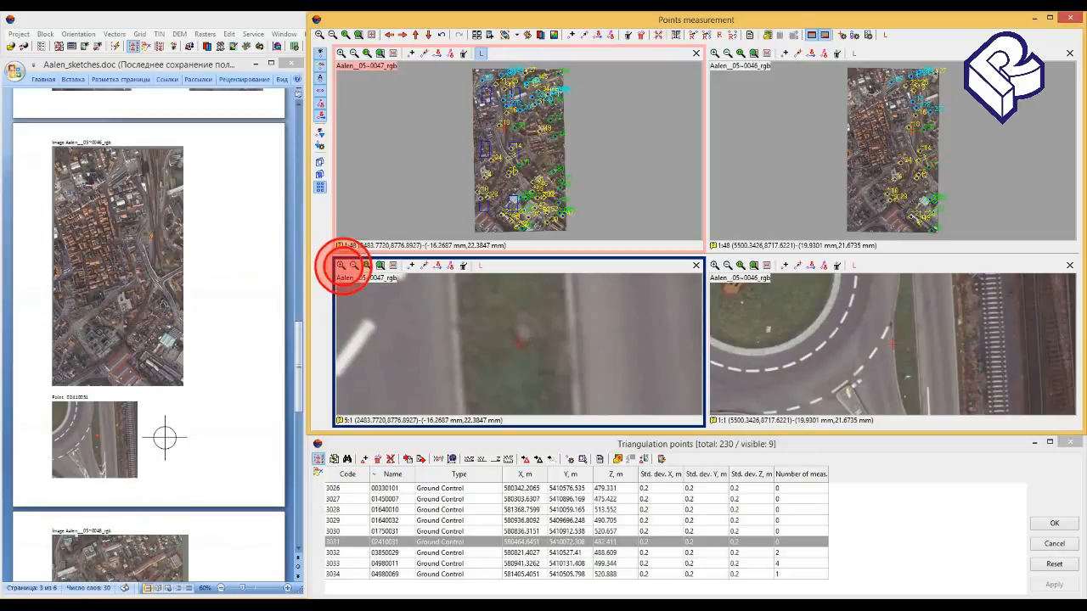
left_click(524, 334)
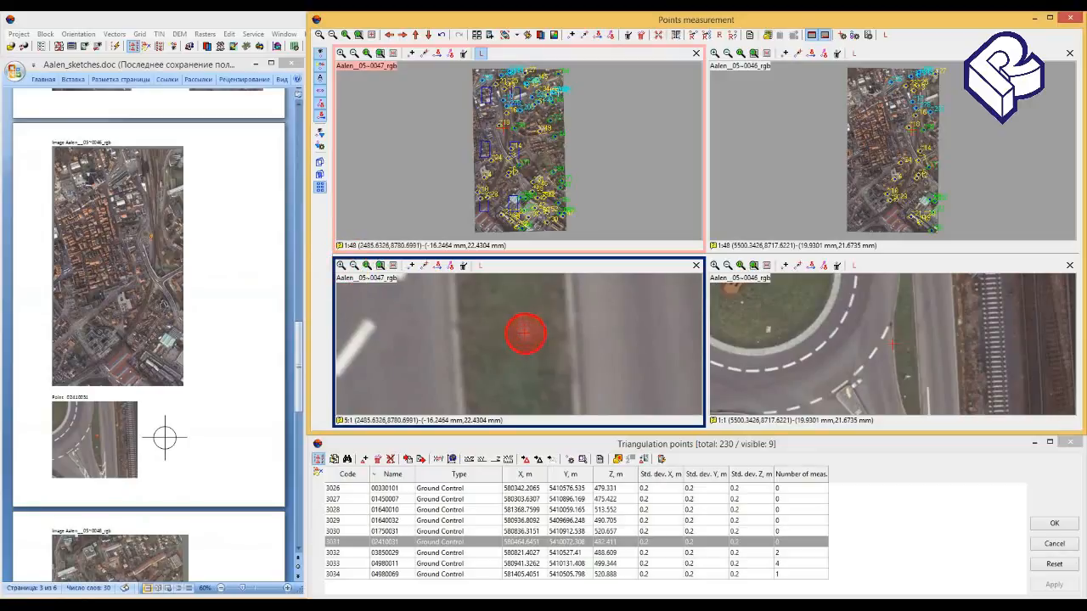
left_click(526, 328)
- Make Aalen__05~0047_rgb the left image, correlate point 02410031 to Aalen__05~0046_rgb, and accept and apply the measurements
left_click(481, 266)
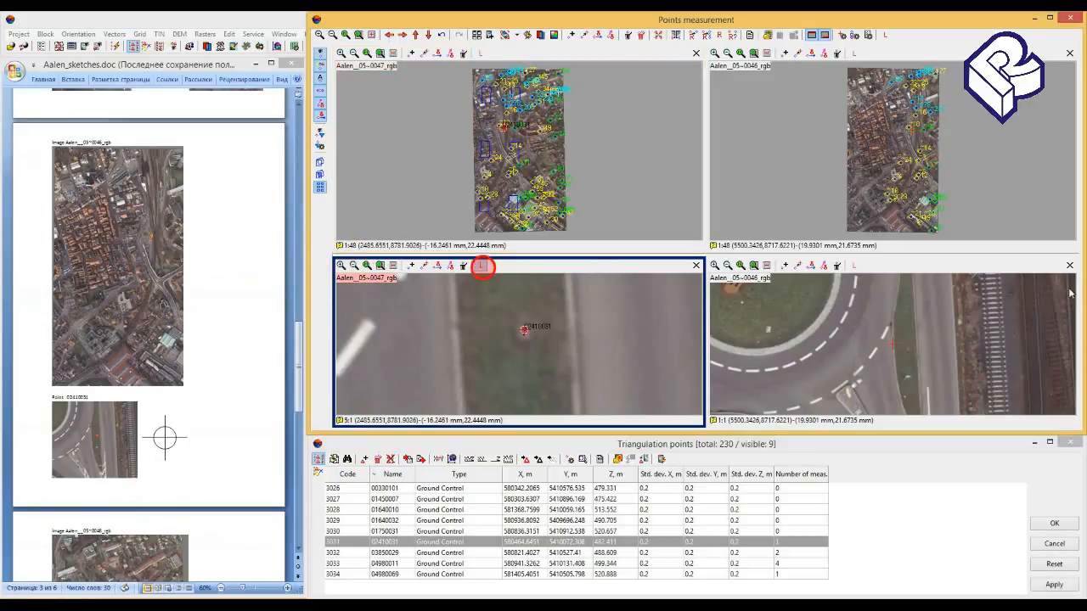
left_click(707, 39)
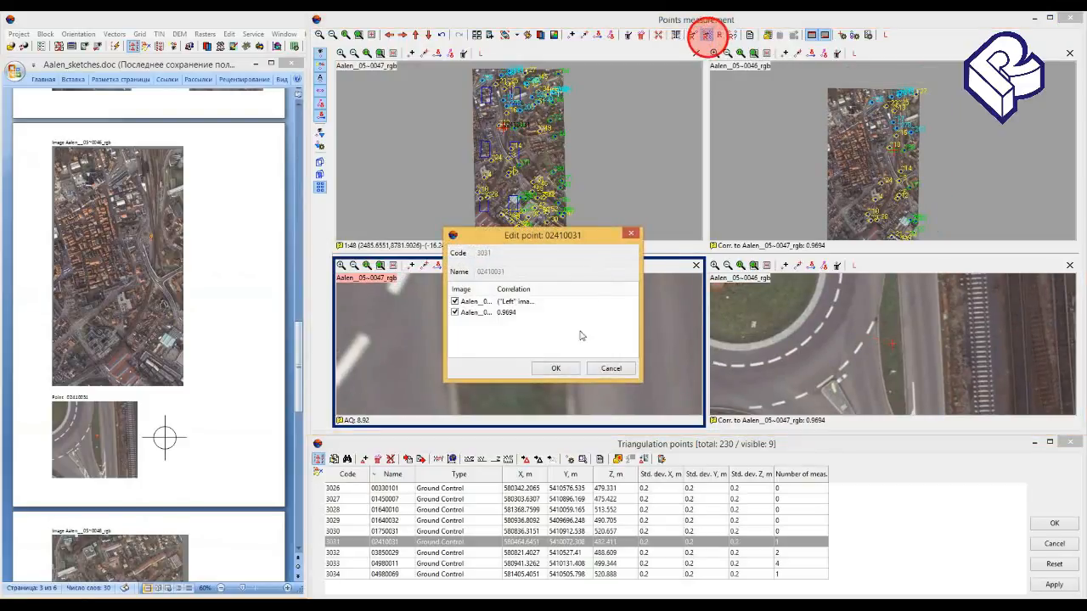
left_click(566, 370)
left_click(1053, 584)
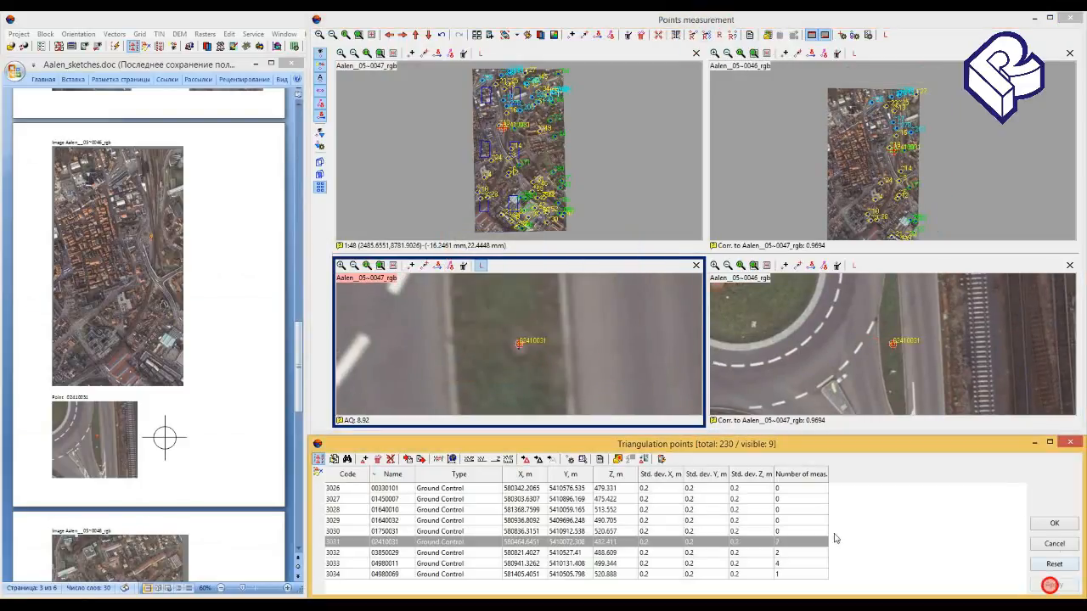
- Open point 01750031 for measurement and bring its sketch into view in Aalen_sketches.doc
left_click(675, 534)
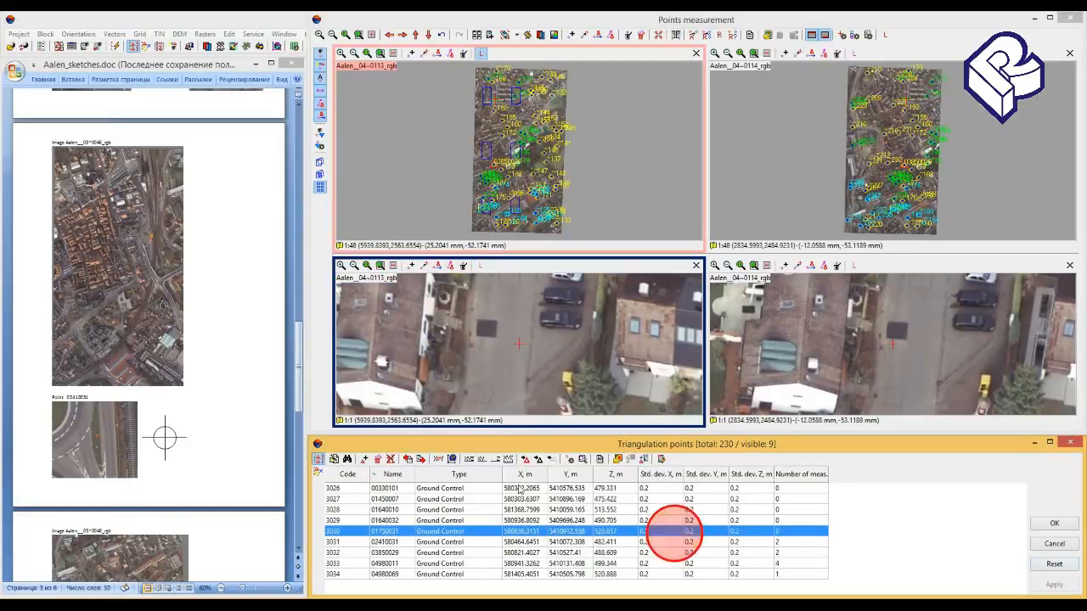
left_click(209, 415)
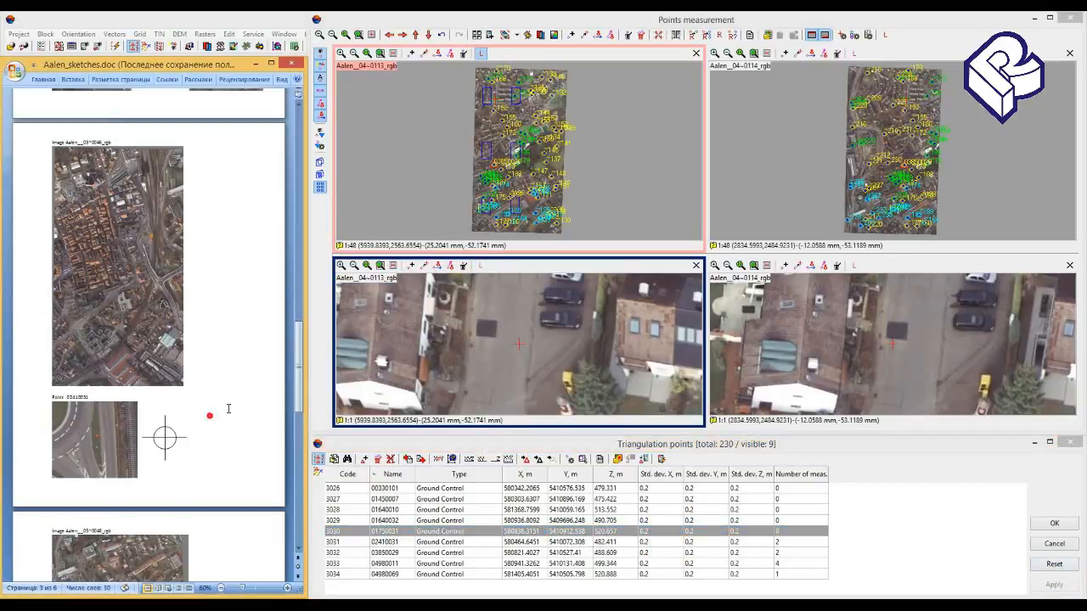
scroll(208, 413, "down", 5)
scroll(226, 405, "up", 5)
scroll(226, 406, "up", 10)
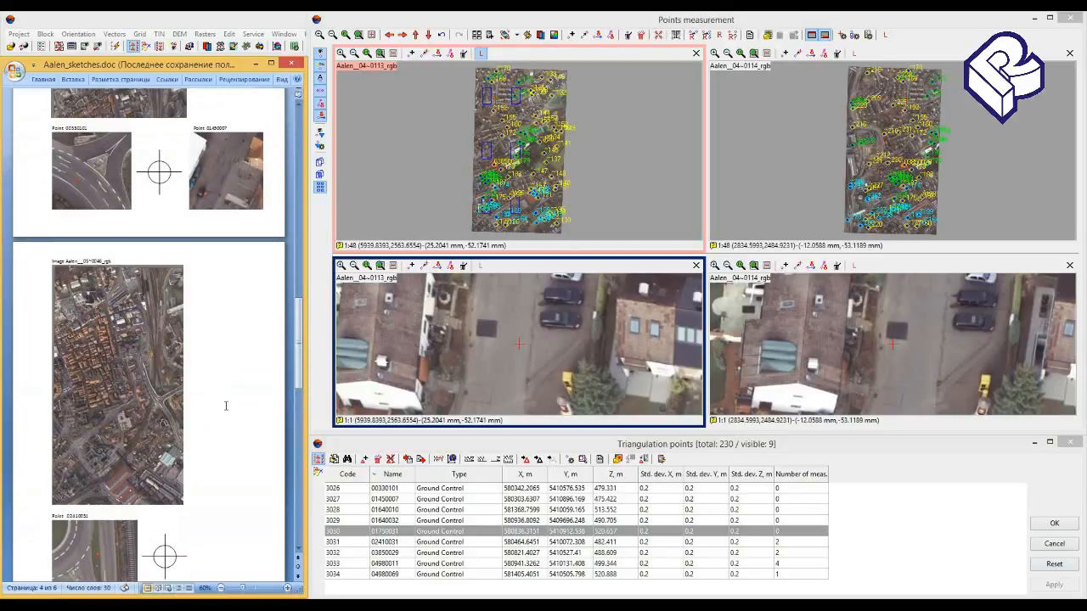
scroll(225, 405, "up", 3)
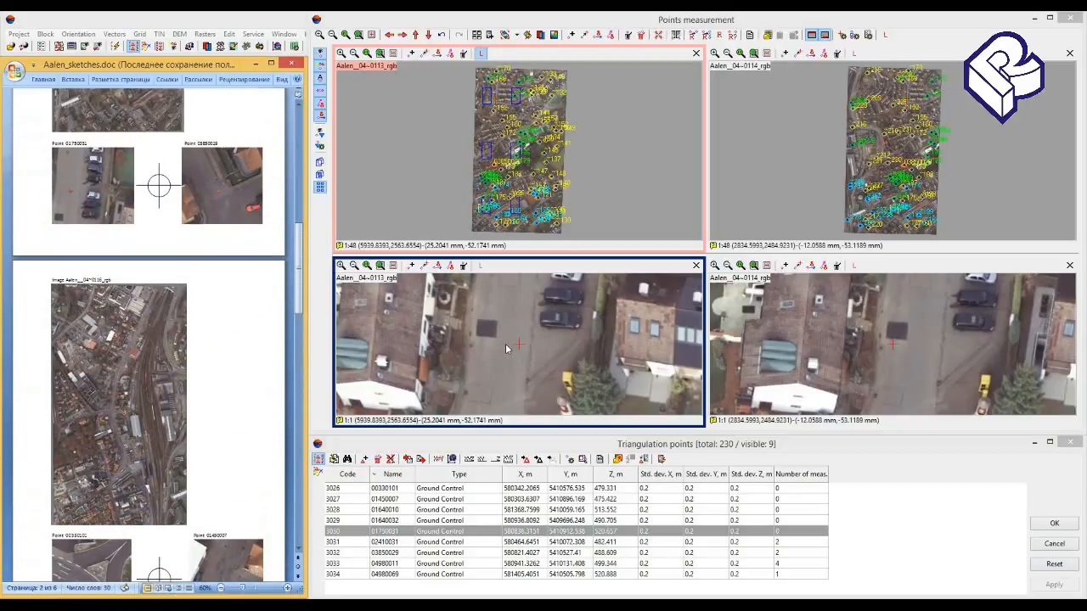
- Measure point 01750031 at the manhole centre on the road by the parked cars in the enlarged Aalen__04~0113_rgb image
left_click_drag(511, 310, 512, 363)
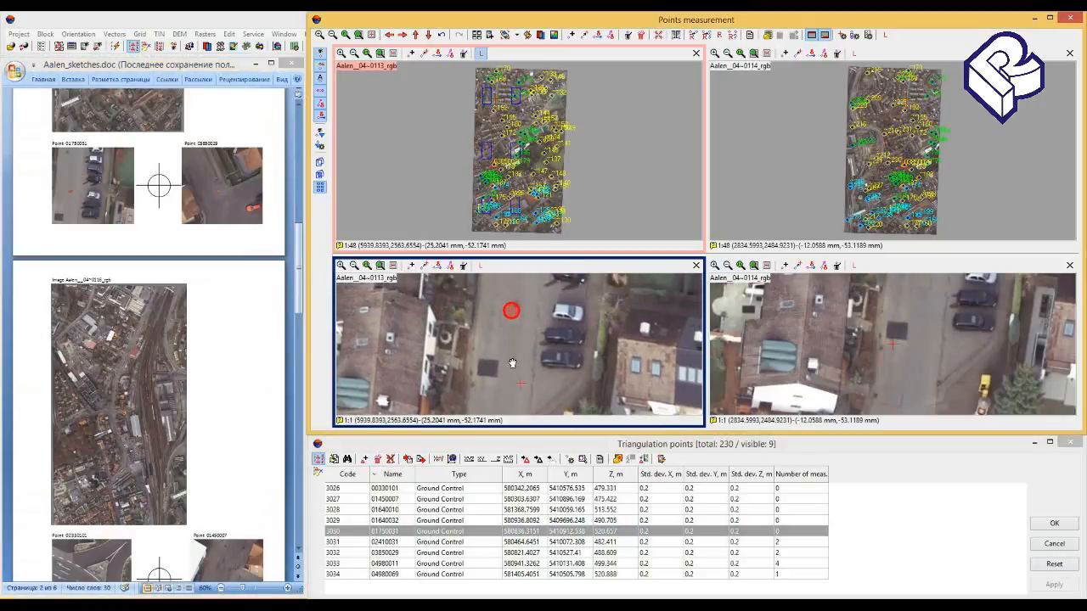
left_click(341, 265)
left_click(342, 264)
left_click(341, 265)
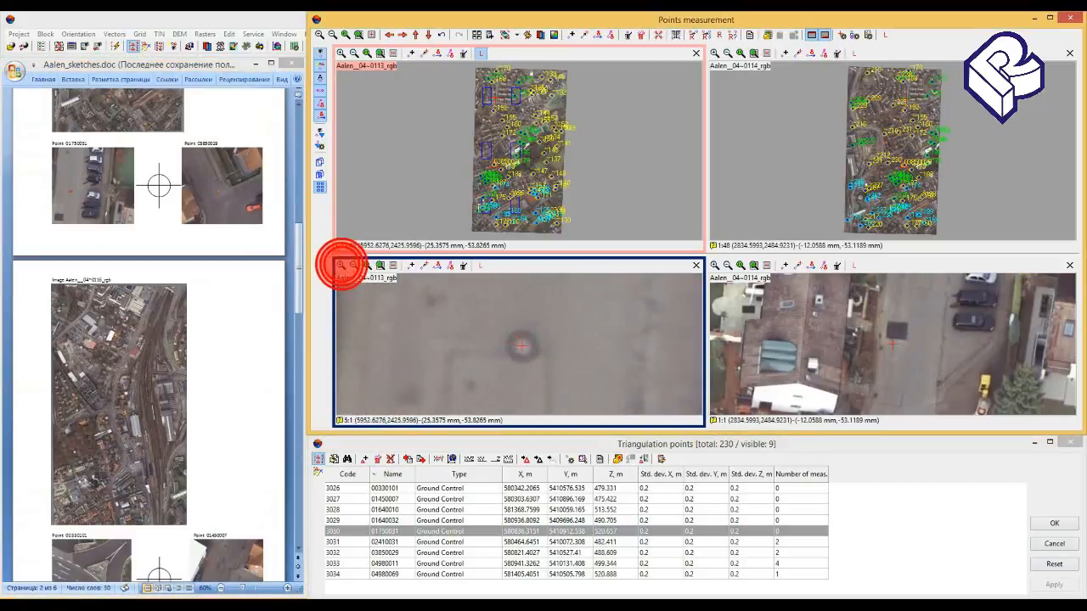
left_click(521, 346)
key("Insert")
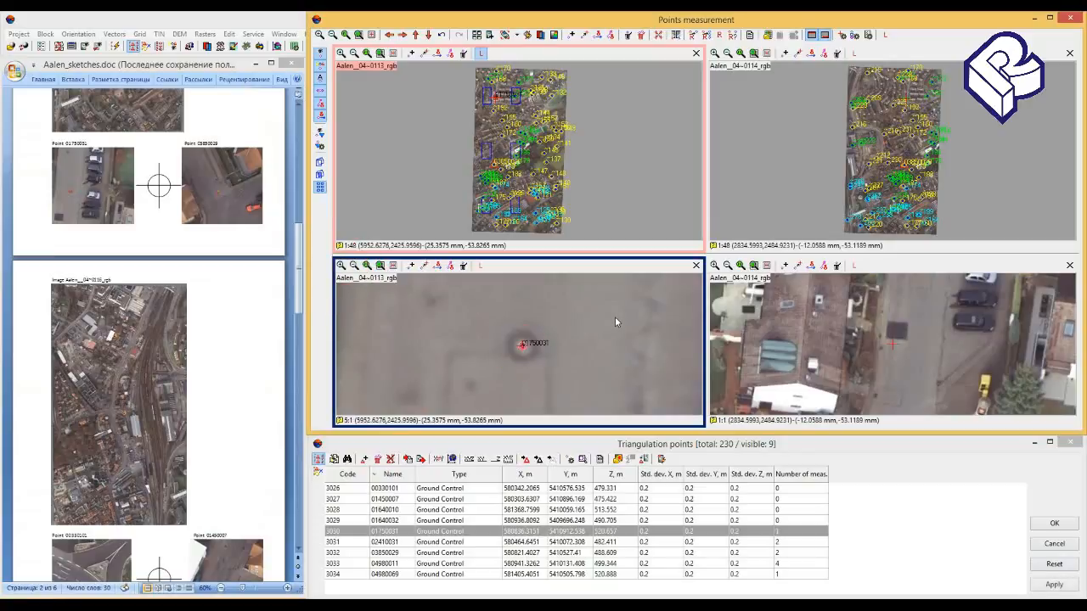
- Make Aalen__04~0113_rgb the left image and try to correlate point 01750031 to Aalen__04~0114_rgb
left_click(484, 268)
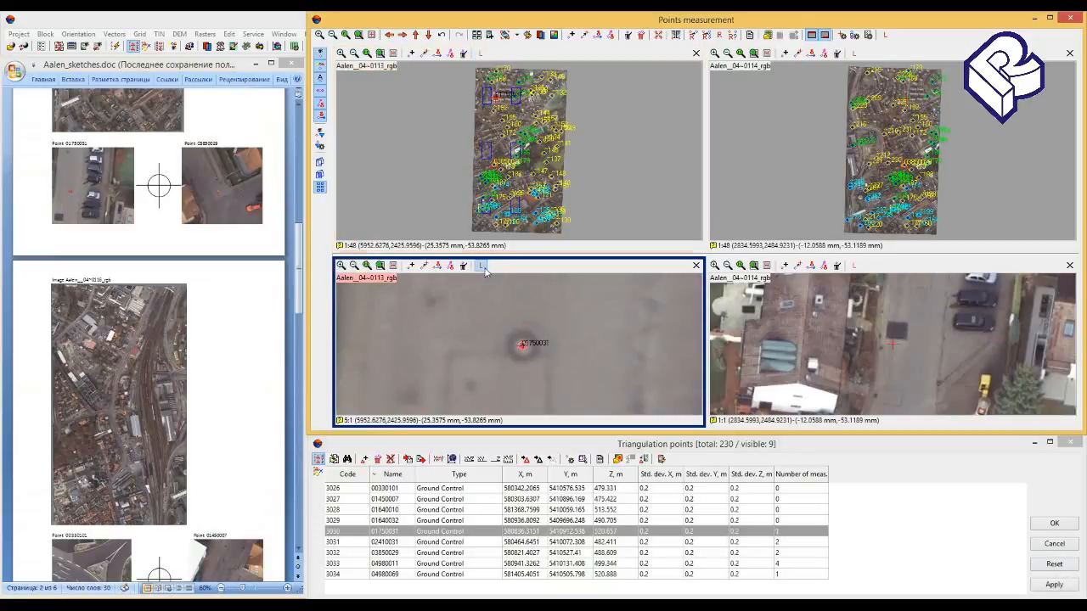
left_click(706, 34)
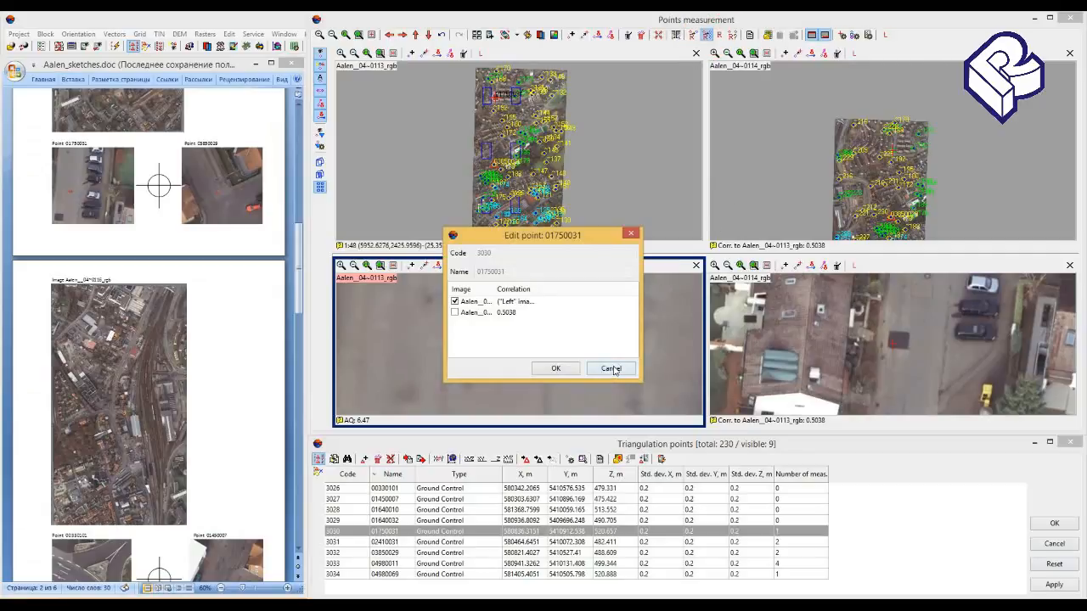
left_click(612, 368)
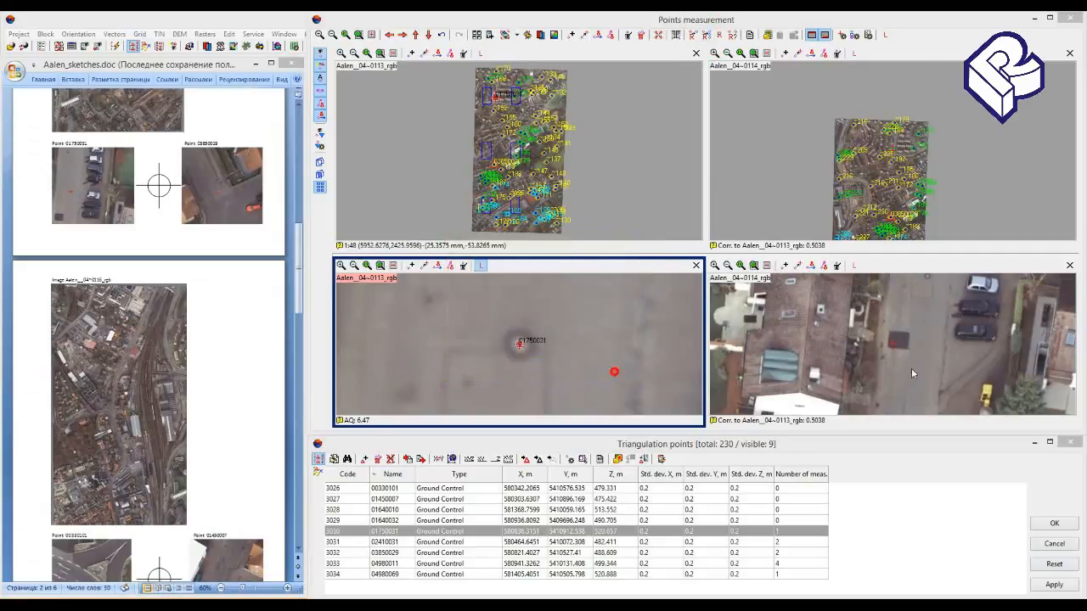
- Place the marker at point 01750031's manhole in Aalen__04~0114_rgb, correlate from the left image, and accept and apply the measurements
left_click(927, 339)
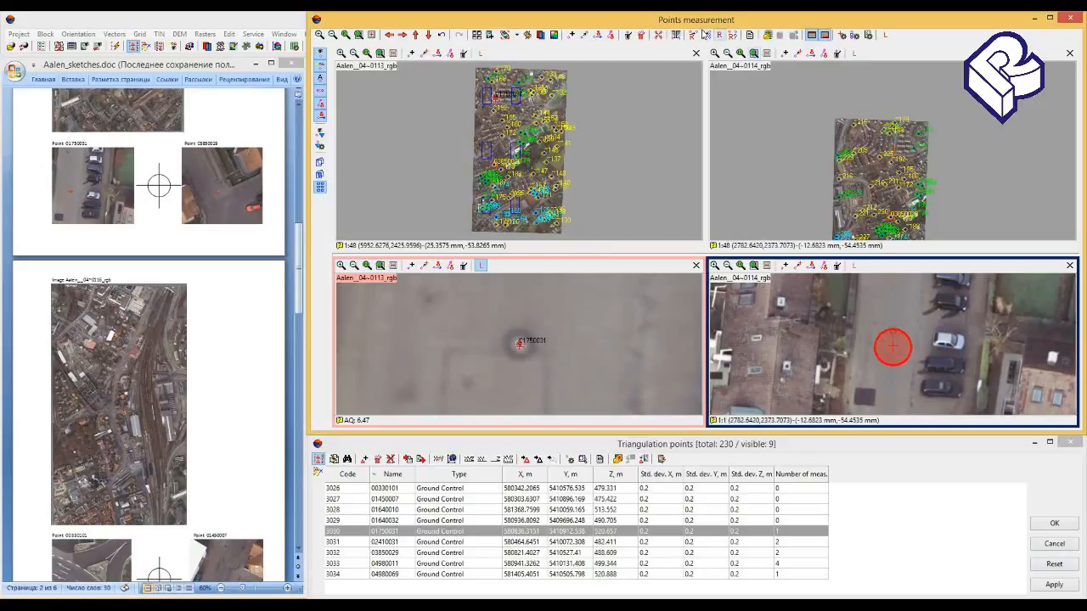
left_click(706, 34)
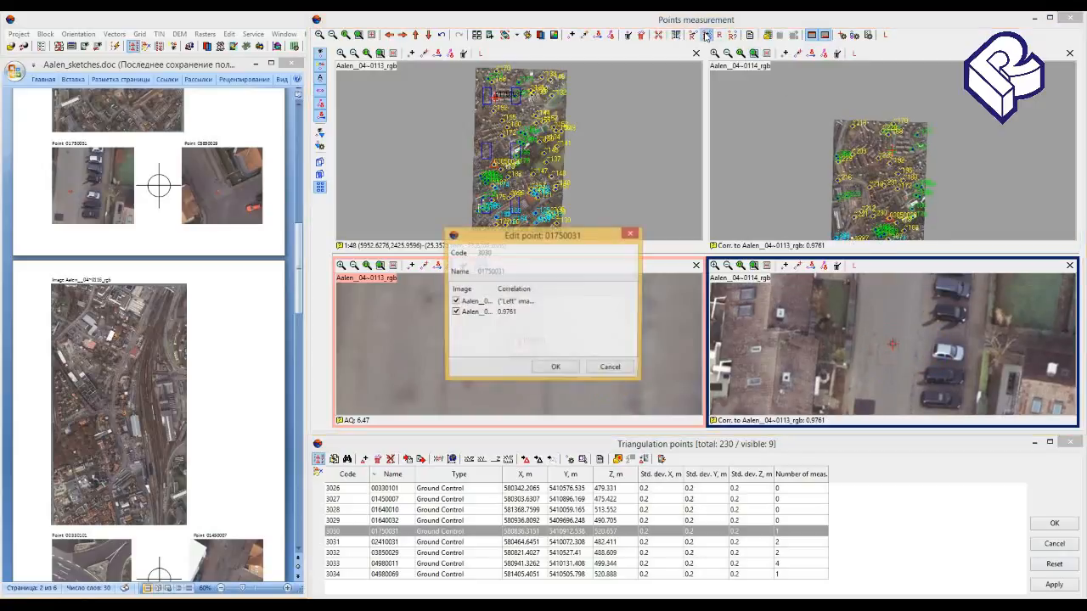
left_click(559, 368)
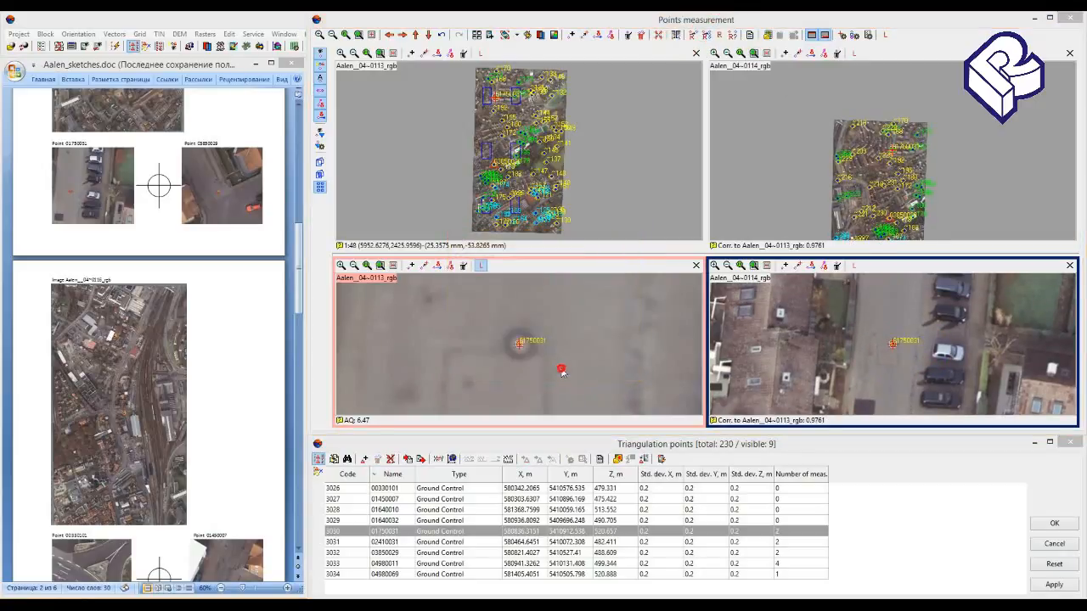
left_click(1049, 584)
- Open point 01640032 for measurement and bring its sketch into view in Aalen_sketches.doc
left_click(780, 520)
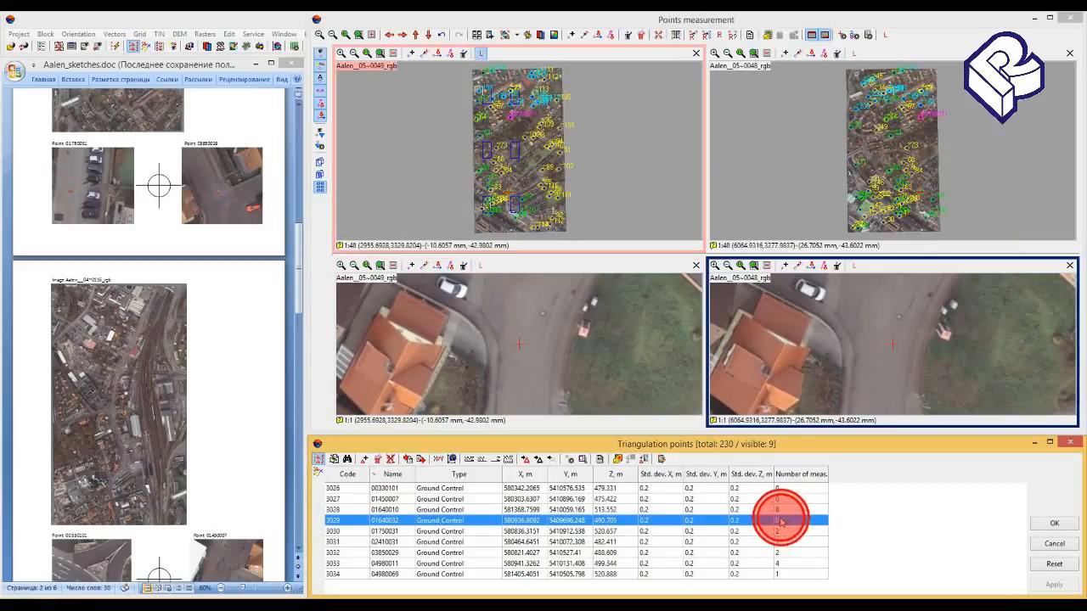
left_click(207, 442)
scroll(209, 435, "down", 10)
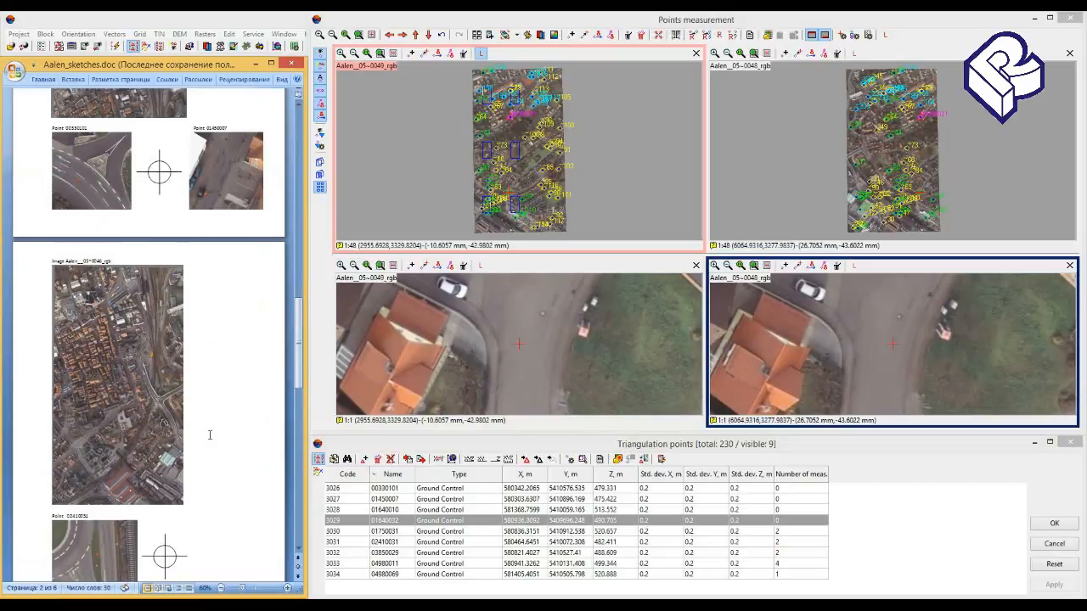
scroll(210, 434, "down", 8)
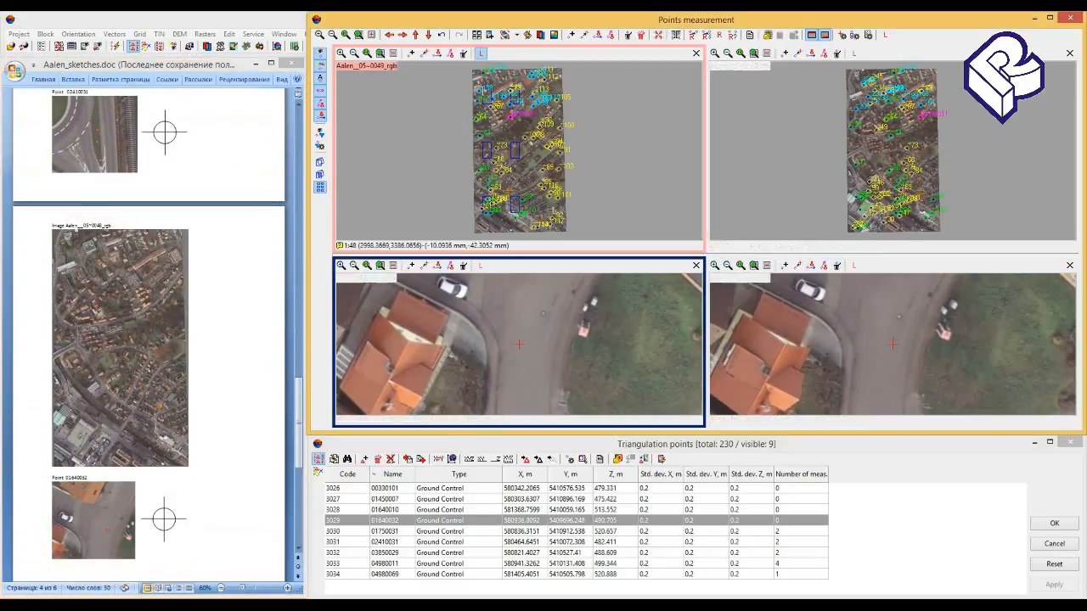
- Measure point 01640032 at the manhole centre on the road in the enlarged Aalen__05~0049_rgb image
left_click(543, 313)
left_click(341, 265)
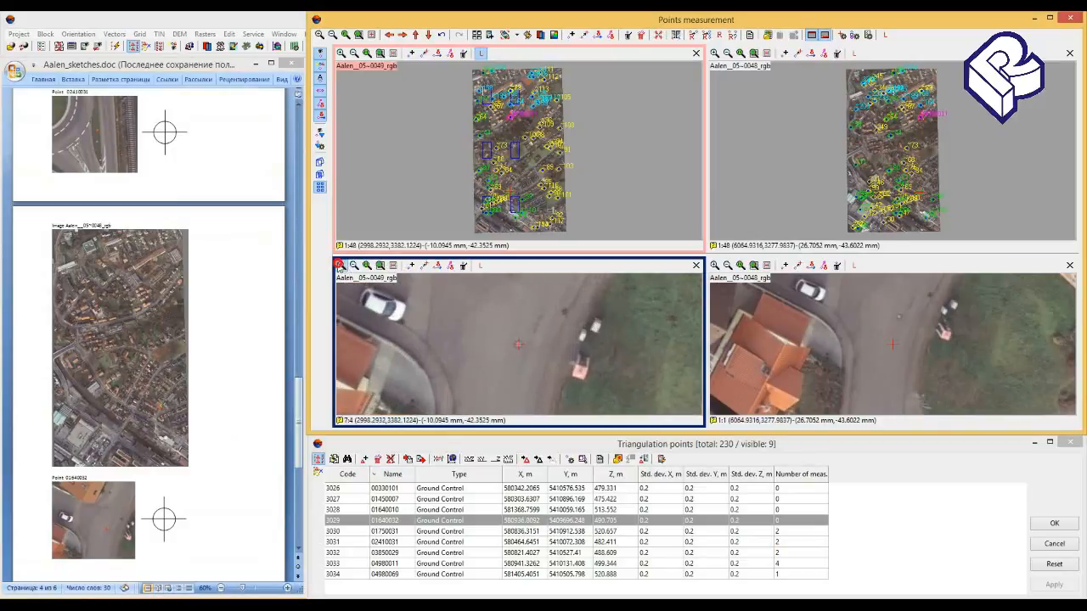
left_click(340, 266)
left_click(516, 346)
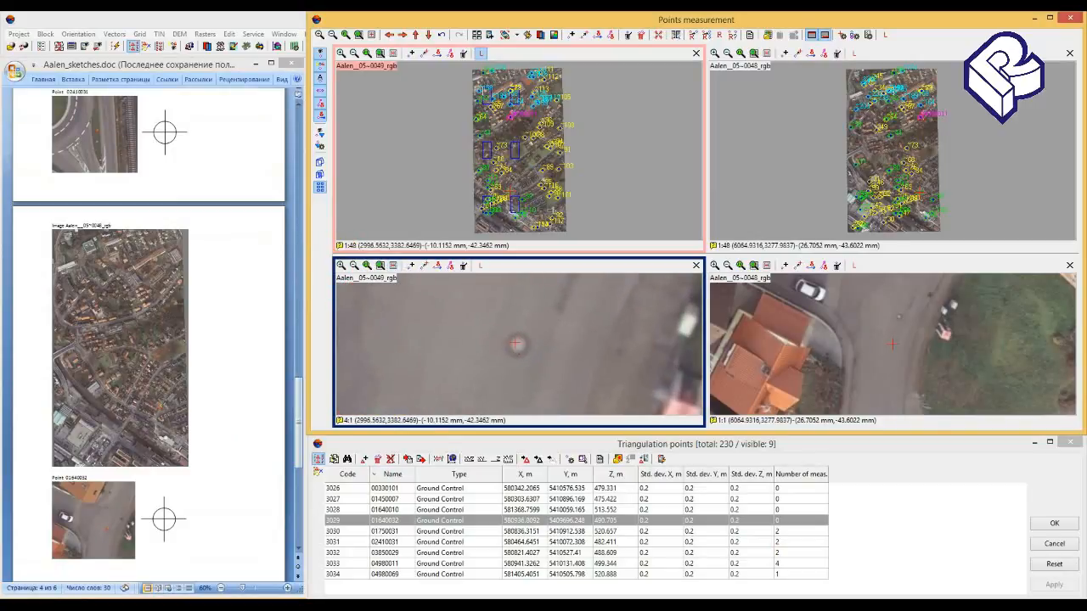
left_click(516, 344)
key("Insert")
- Make Aalen__05~0049_rgb the left image, correlate point 01640032 to Aalen__05~0048_rgb, and accept and apply the measurements
left_click(480, 267)
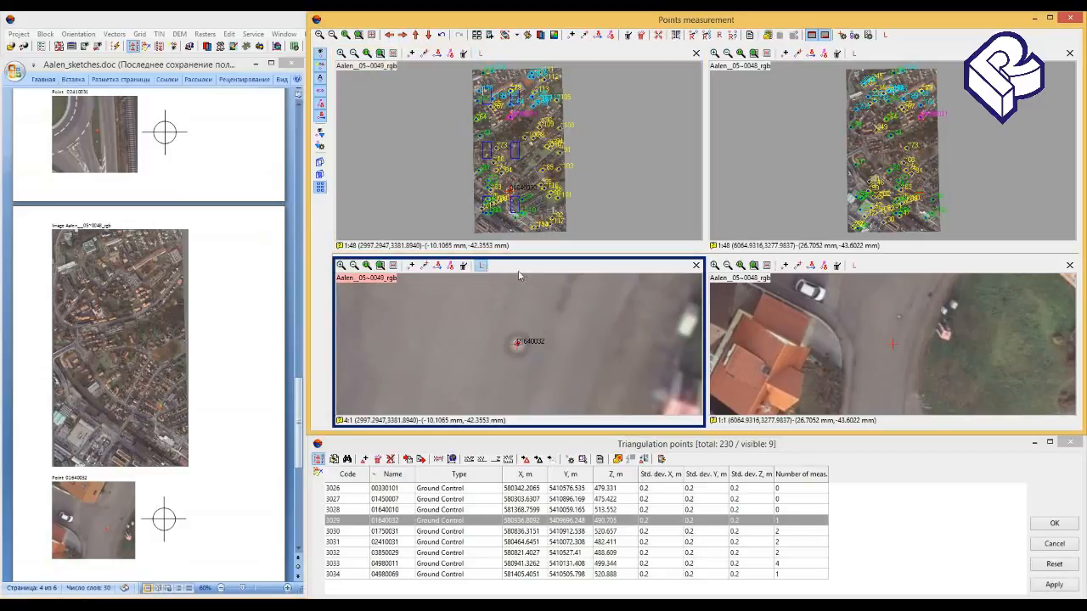
left_click(713, 35)
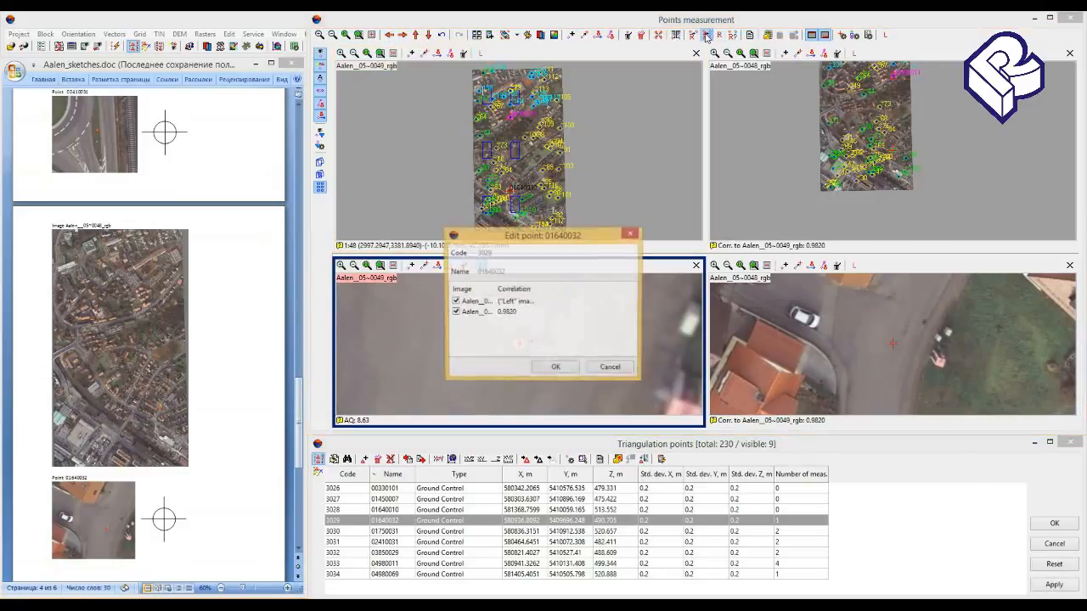
left_click(568, 369)
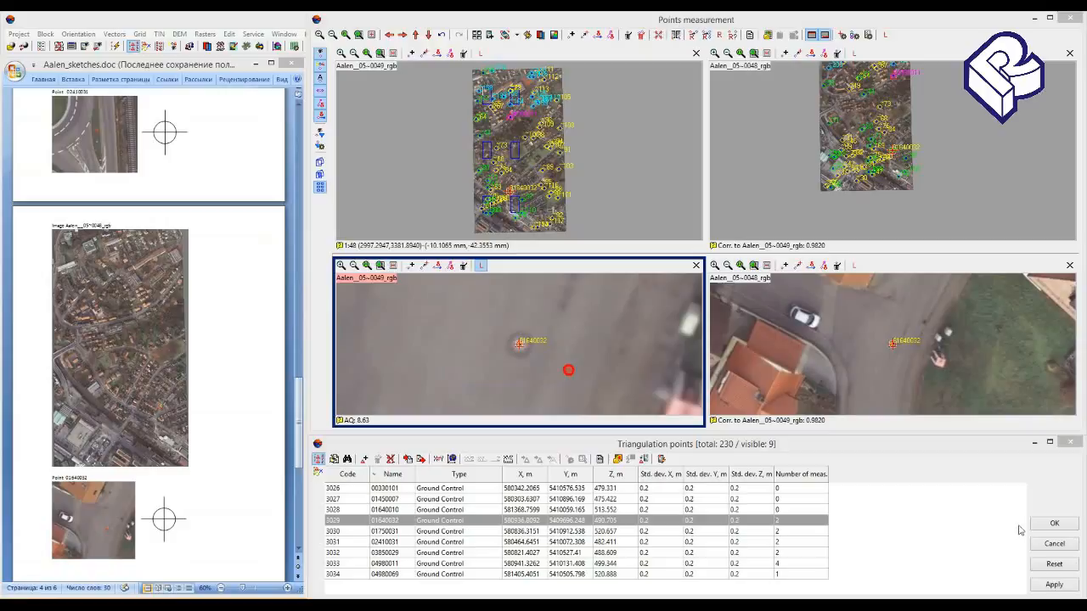
left_click(1052, 584)
- Open point 01640010 for measurement and bring its sketch into view in Aalen_sketches.doc
double_click(710, 509)
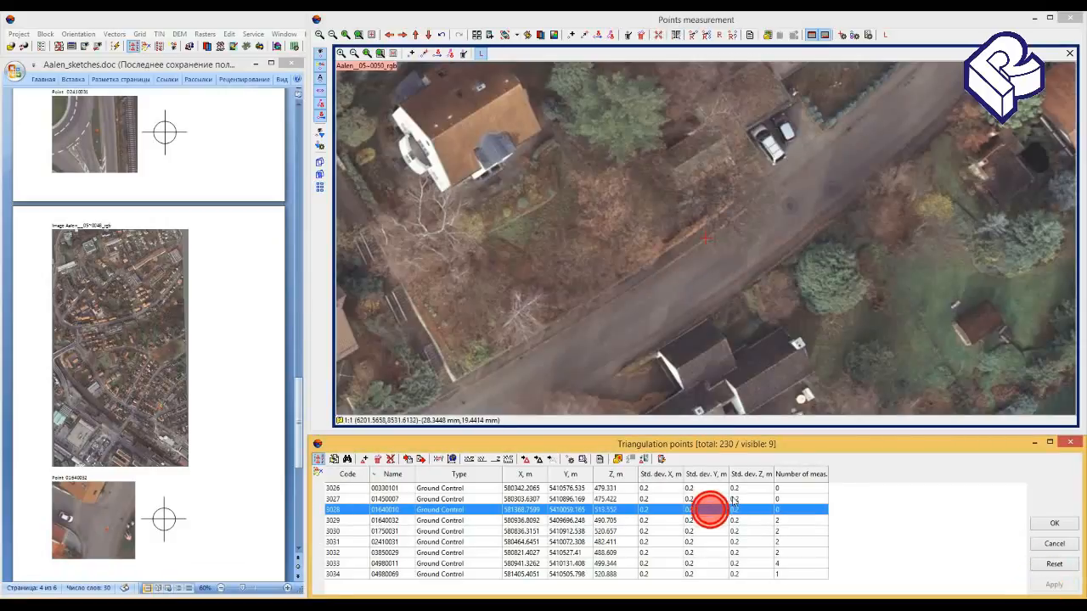
left_click(190, 439)
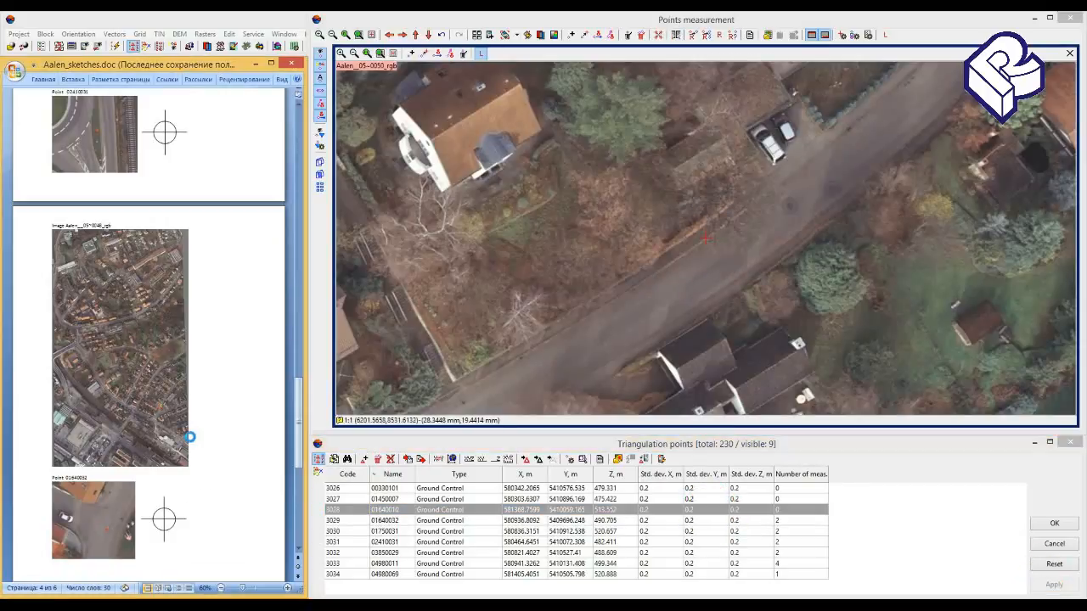
scroll(190, 437, "down", 10)
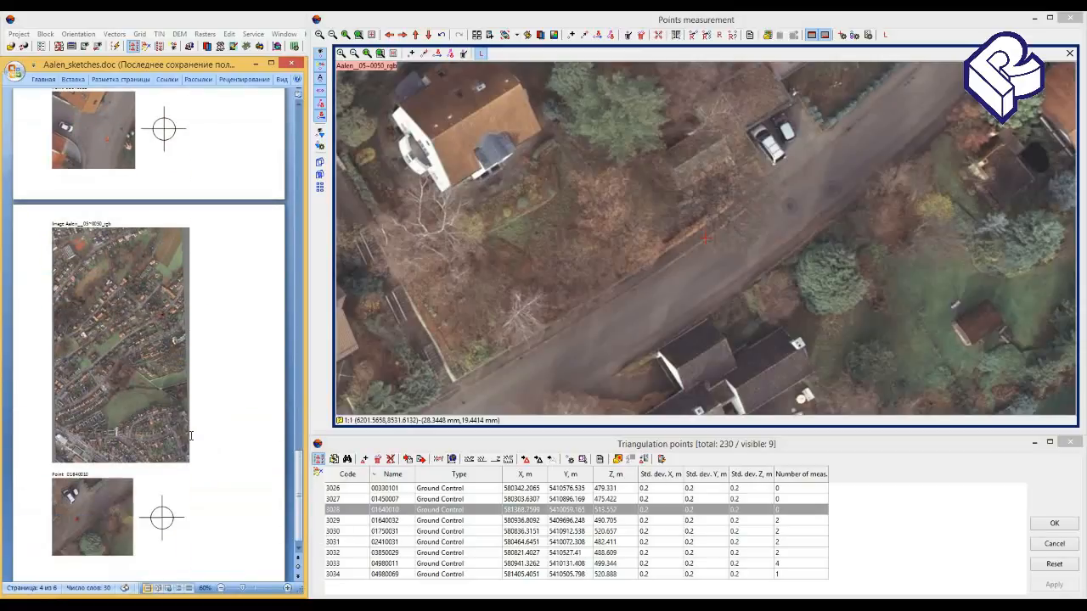
- Measure point 01640010 at the manhole centre on the road in the enlarged Aalen__05~0050_rgb image and apply the measurement
left_click(791, 204)
left_click(341, 54)
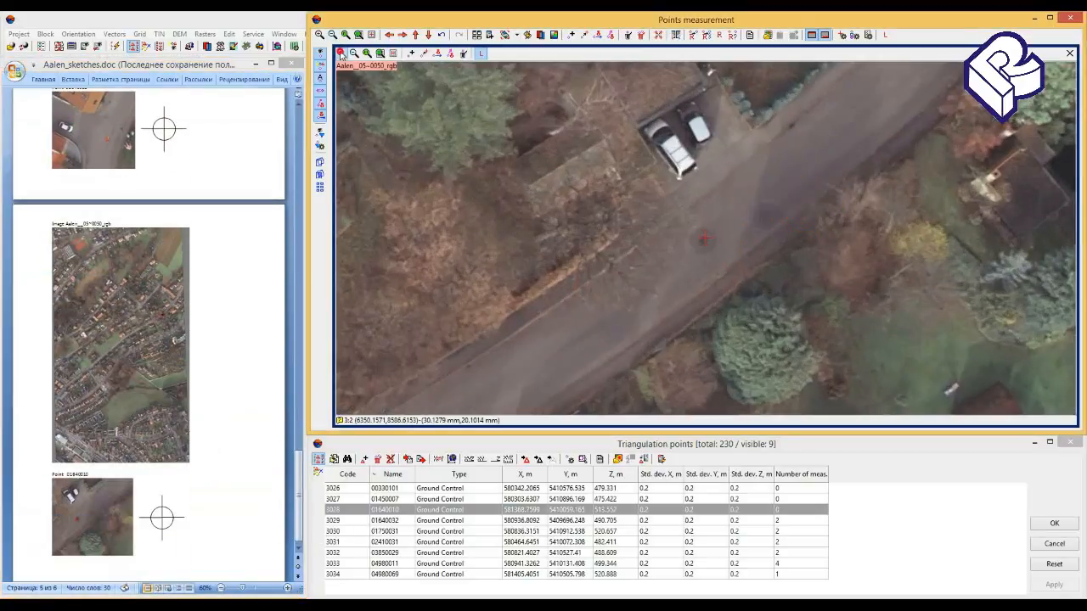
left_click(341, 54)
left_click(341, 55)
left_click(341, 55)
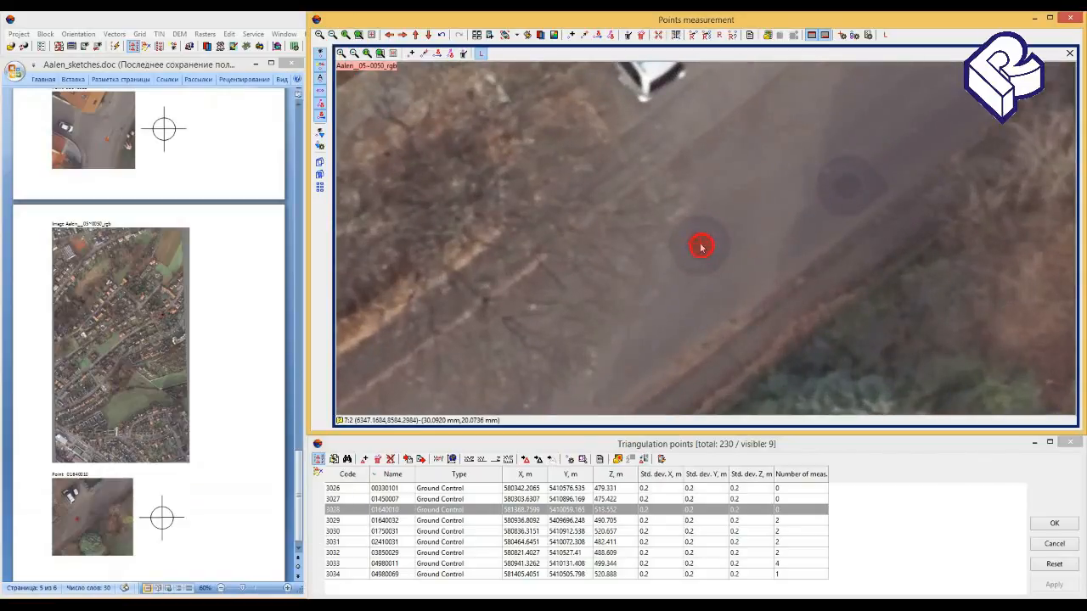
left_click(702, 246)
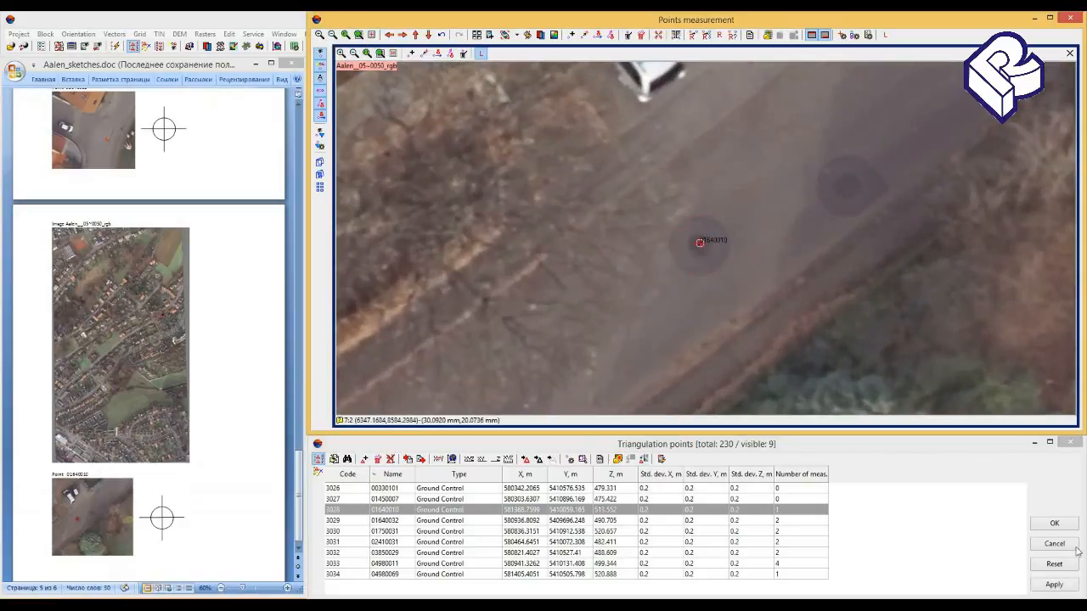
left_click(1055, 584)
- Open point 01450007 for measurement and bring its sketch into view in Aalen_sketches.doc
left_click(798, 501)
left_click(798, 501)
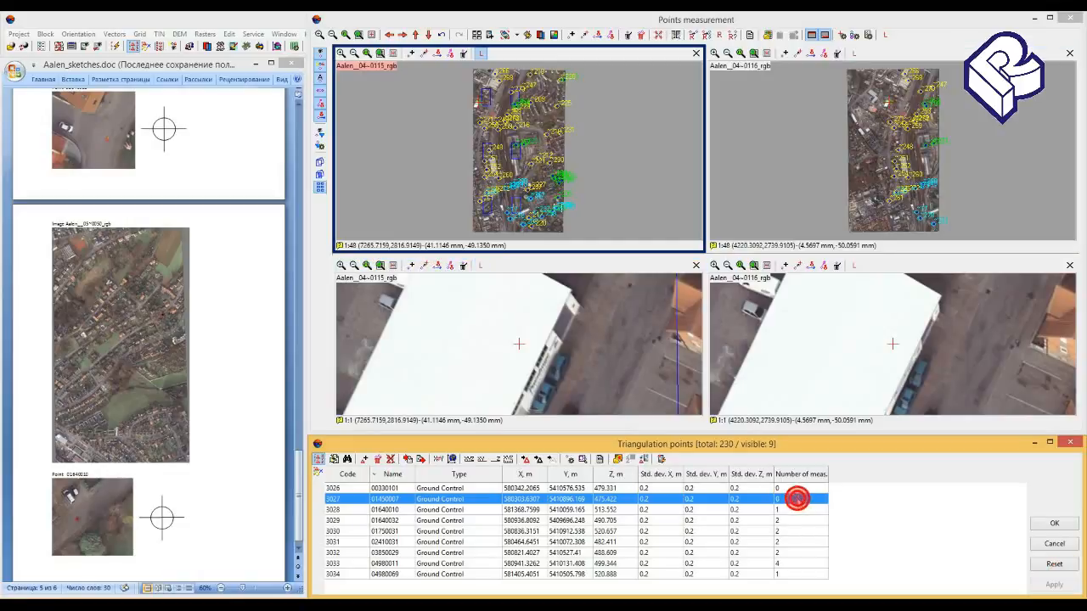
left_click(170, 437)
scroll(169, 437, "down", 10)
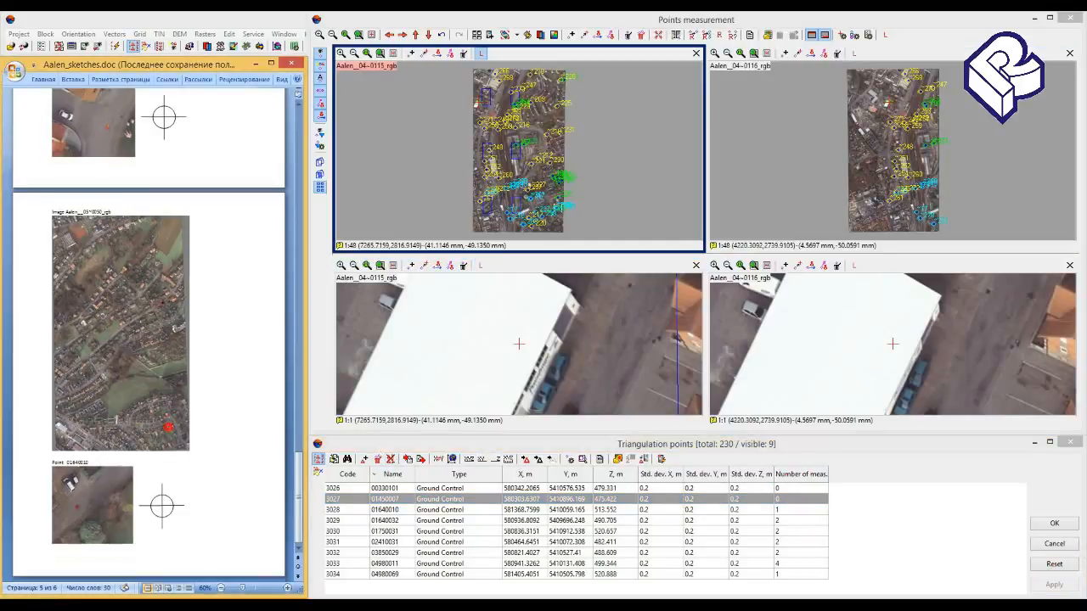
scroll(150, 336, "up", 10)
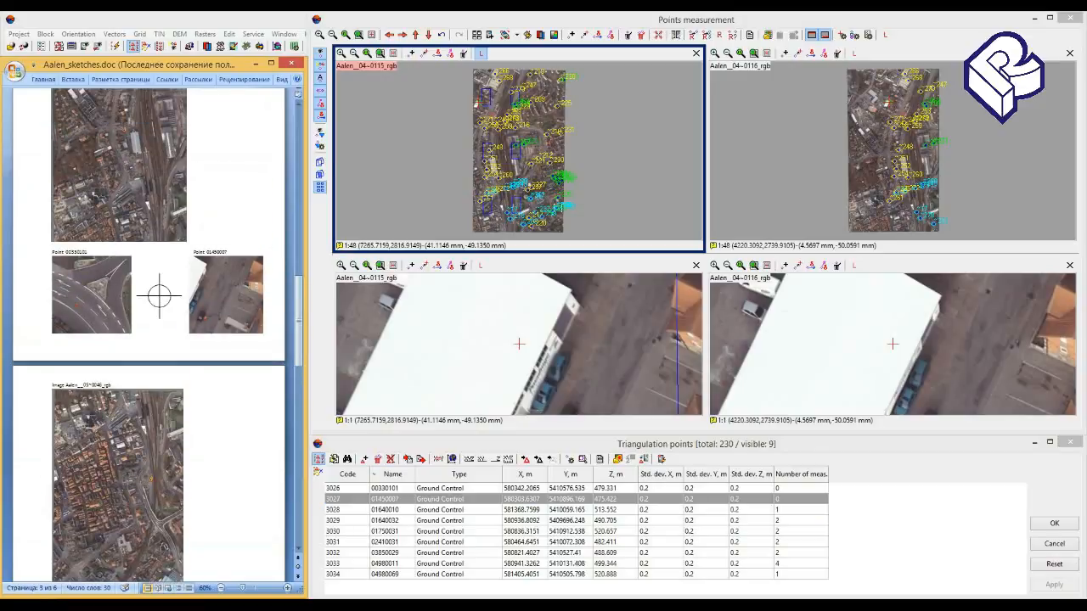
- Measure point 01450007 at the manhole beside the dark car in the enlarged Aalen__04~0115_rgb image and make it the left image
left_click_drag(590, 380, 584, 302)
left_click(571, 342)
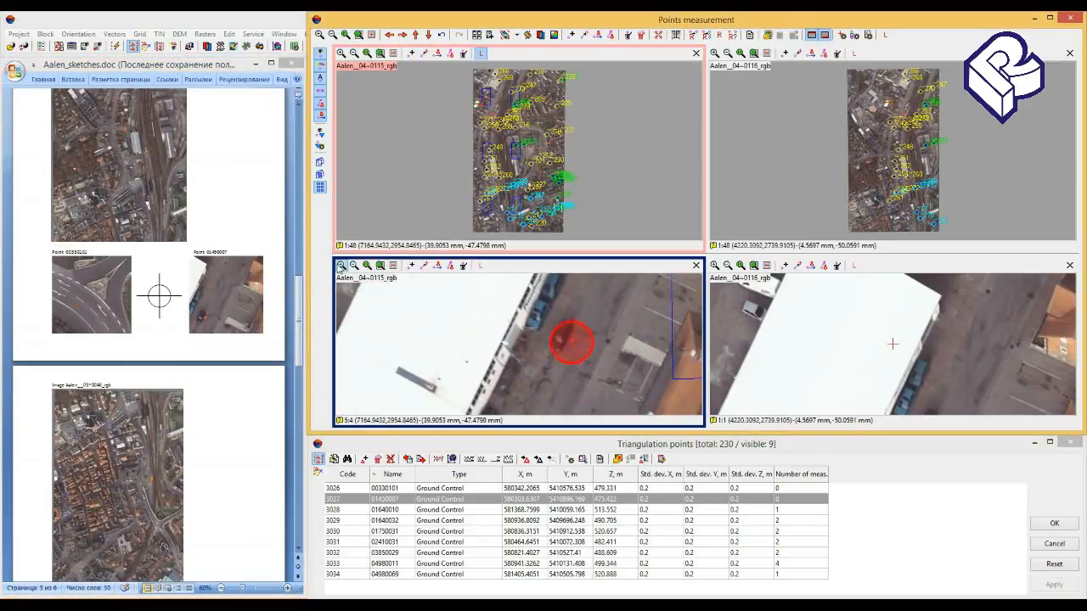
left_click(342, 266)
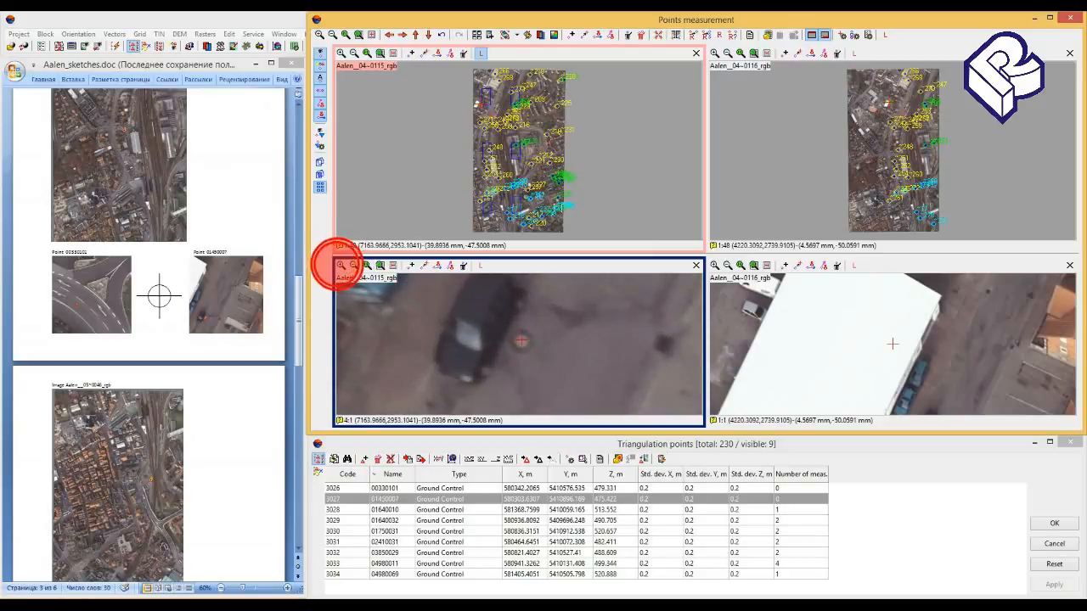
left_click(518, 341)
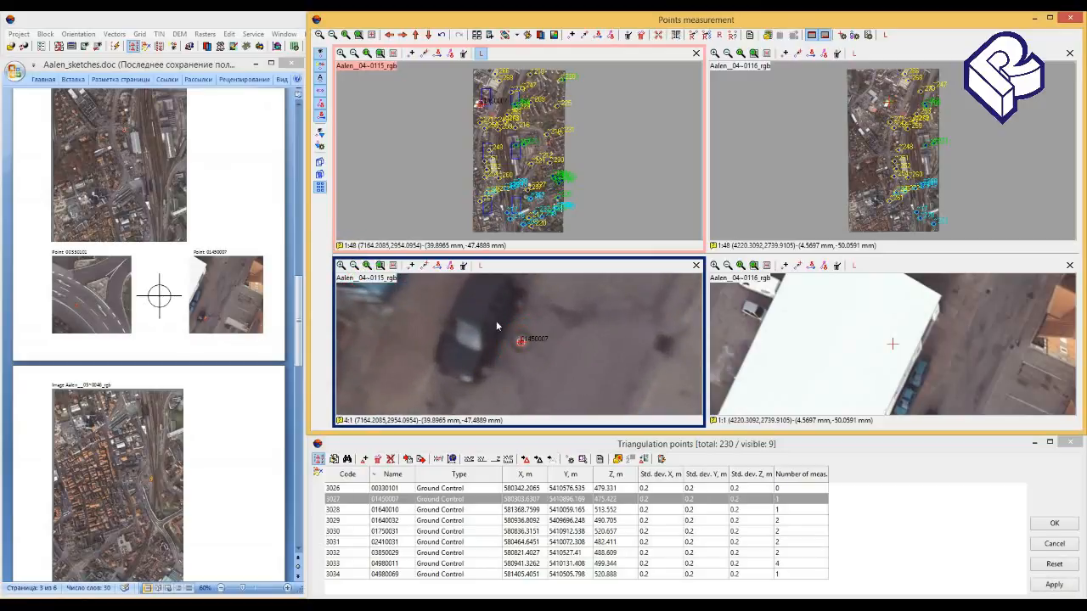
left_click(481, 267)
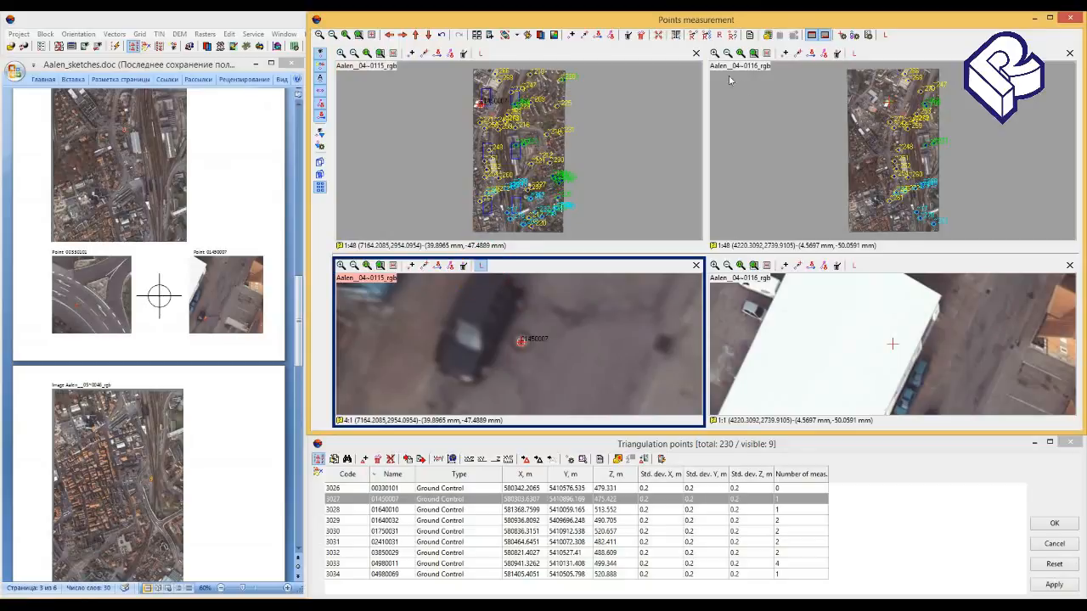
left_click(705, 35)
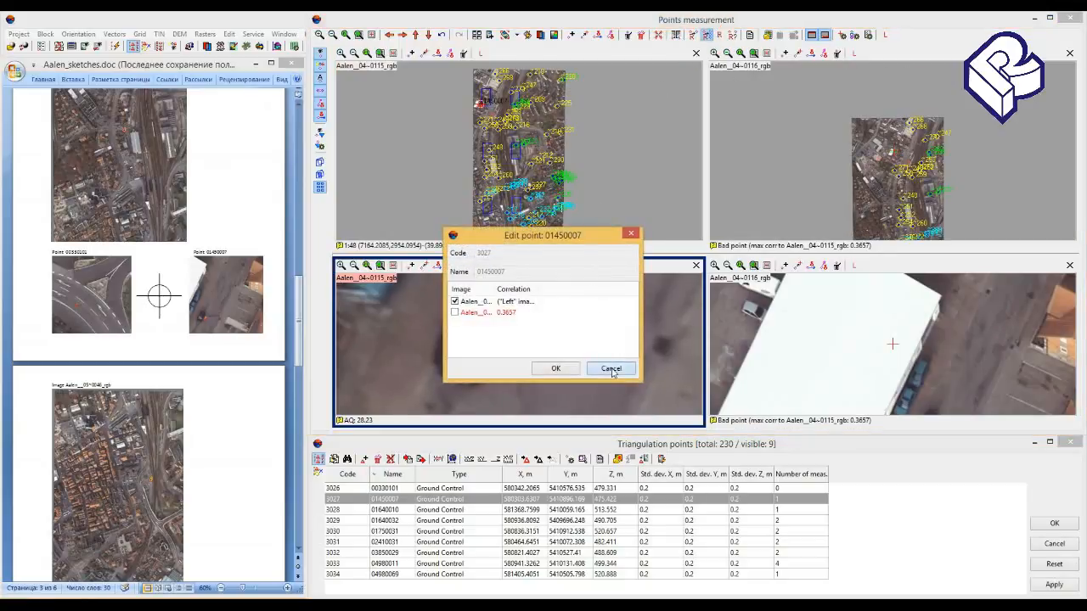
left_click(611, 367)
left_click(962, 383)
left_click(895, 307)
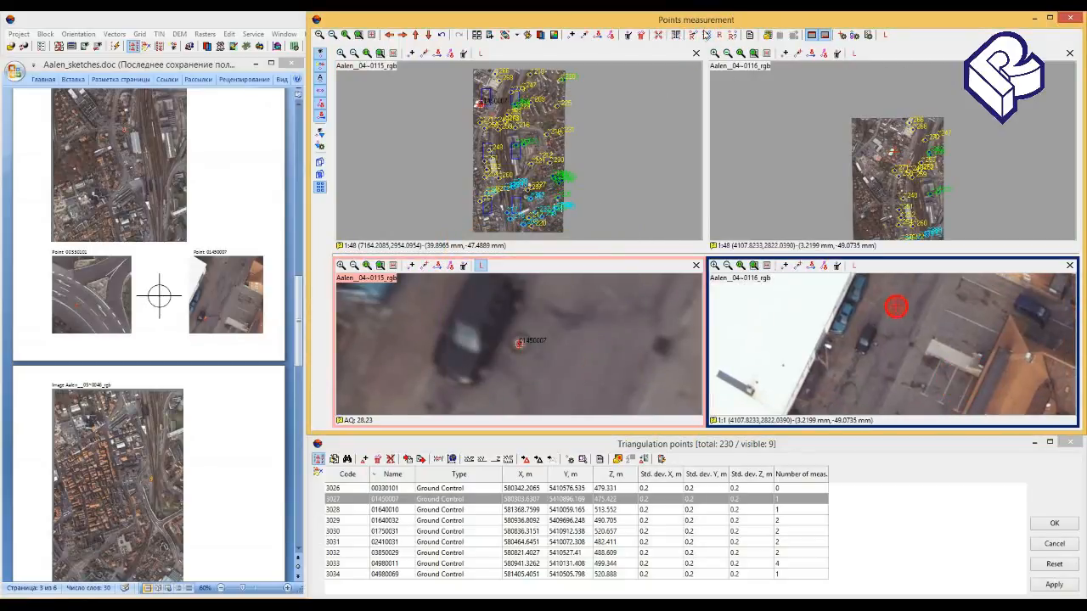
left_click(706, 35)
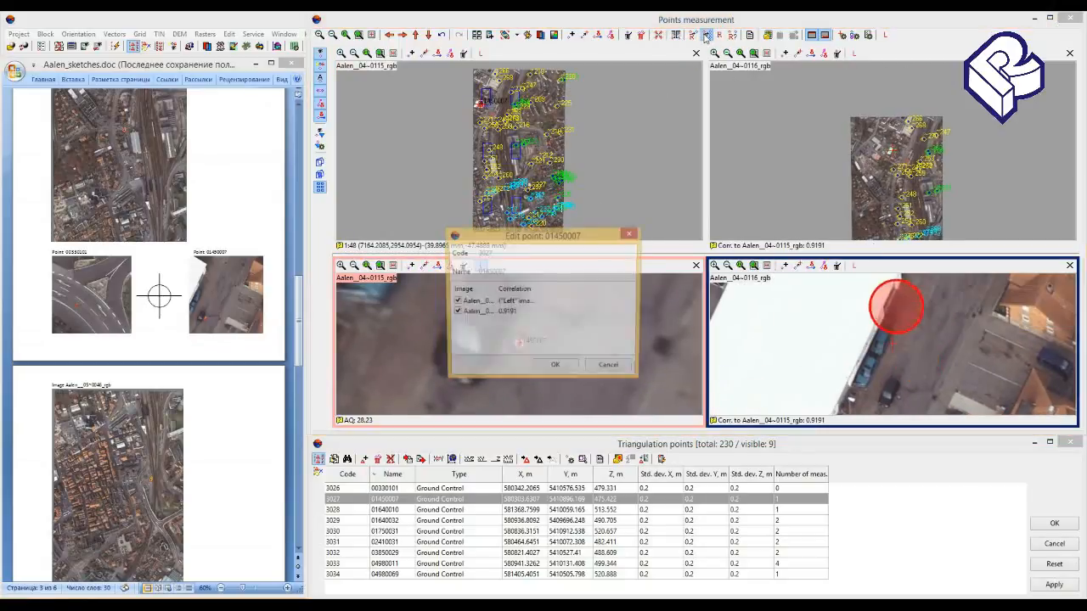
left_click(608, 370)
- Place the marker near the dark car in Aalen__04~0116_rgb, correlate point 01450007 there, and accept and apply the measurements
left_click(931, 384)
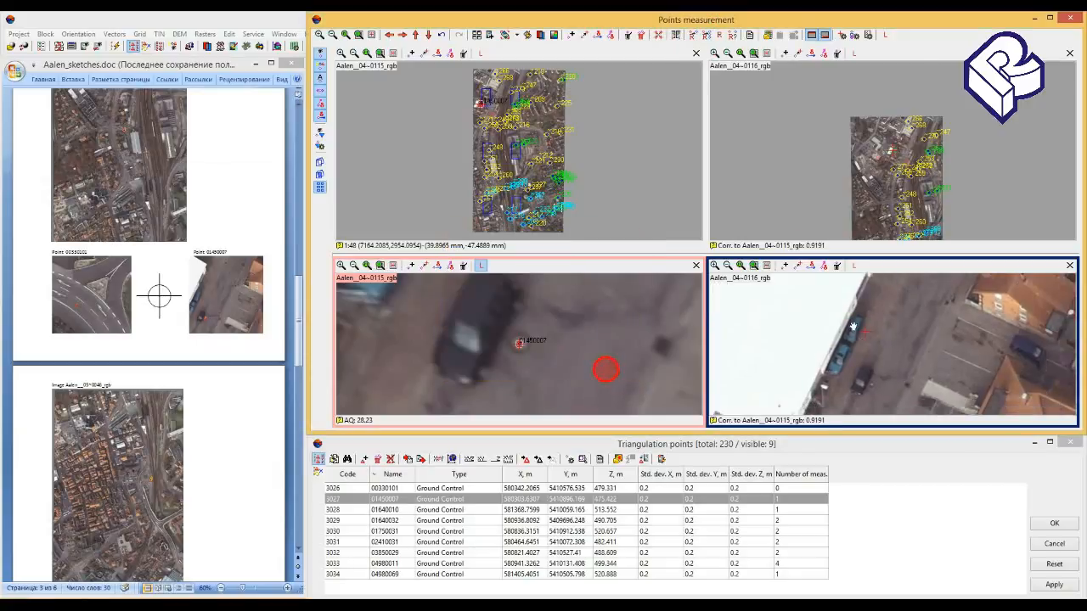
left_click(811, 345)
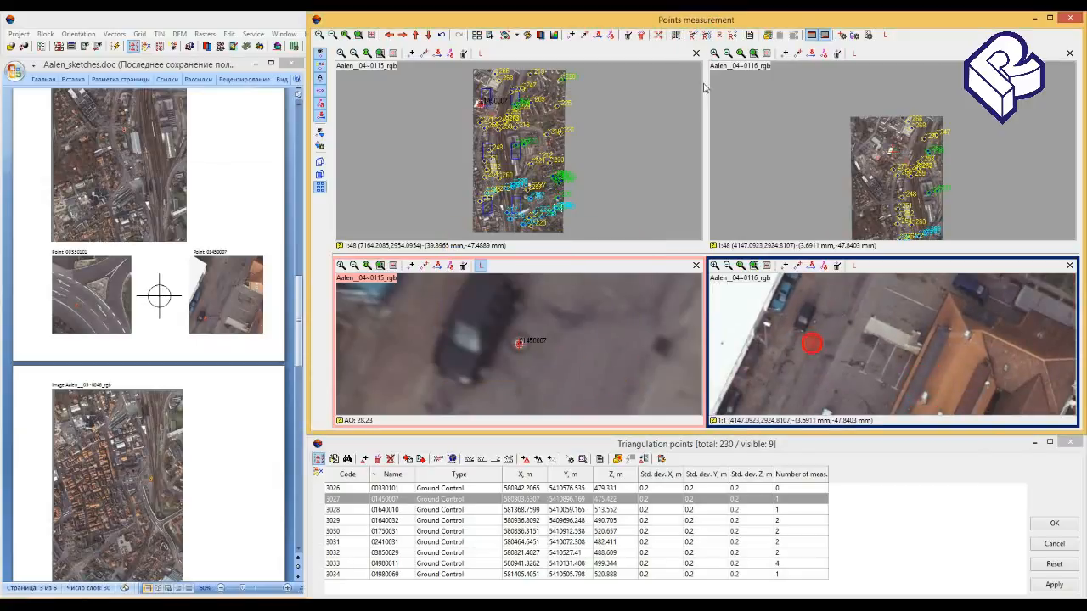
left_click(705, 34)
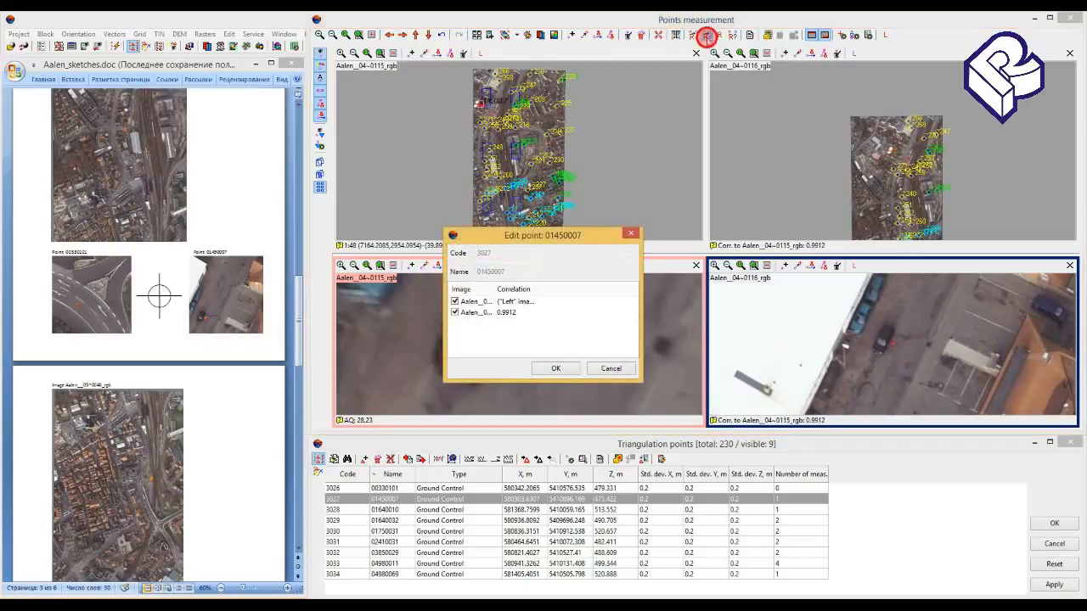
left_click(555, 367)
left_click(1053, 585)
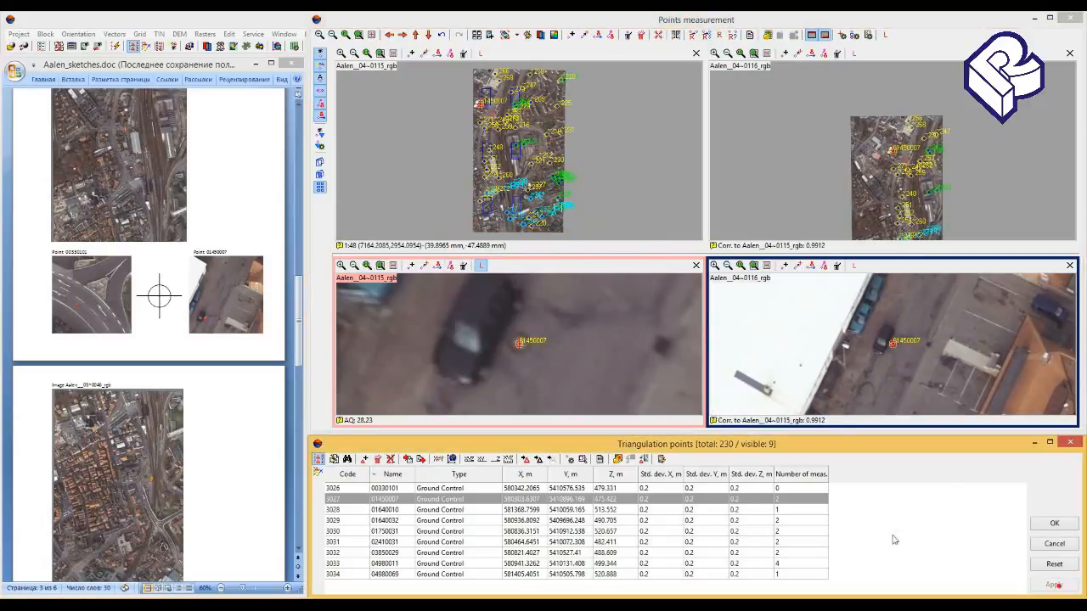
- Open point 00330101 for measurement and bring its sketch into view in Aalen_sketches.doc
left_click(743, 487)
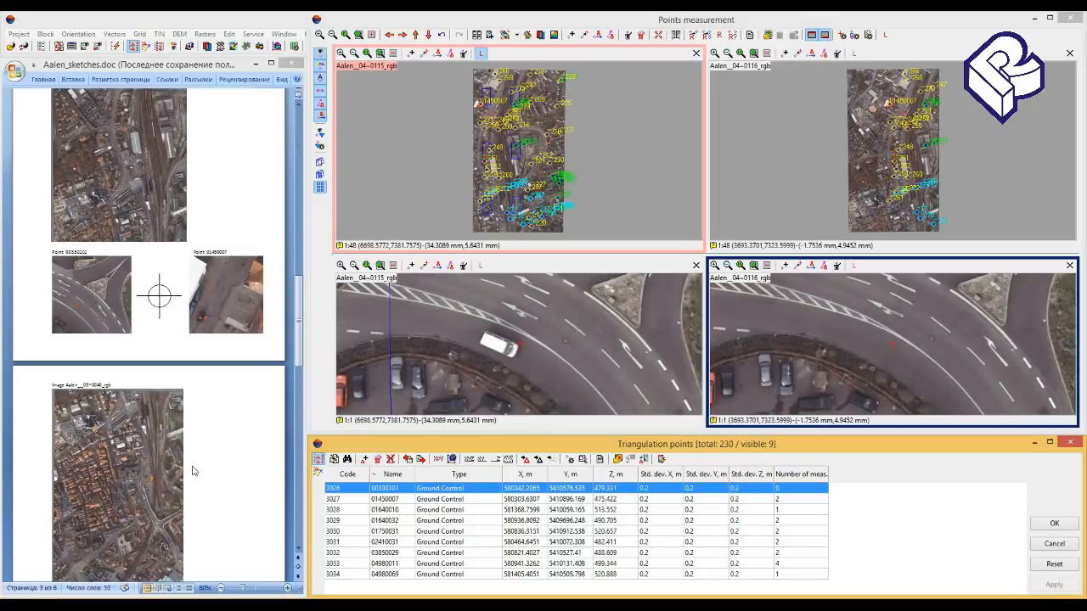
left_click(176, 459)
scroll(176, 459, "up", 1)
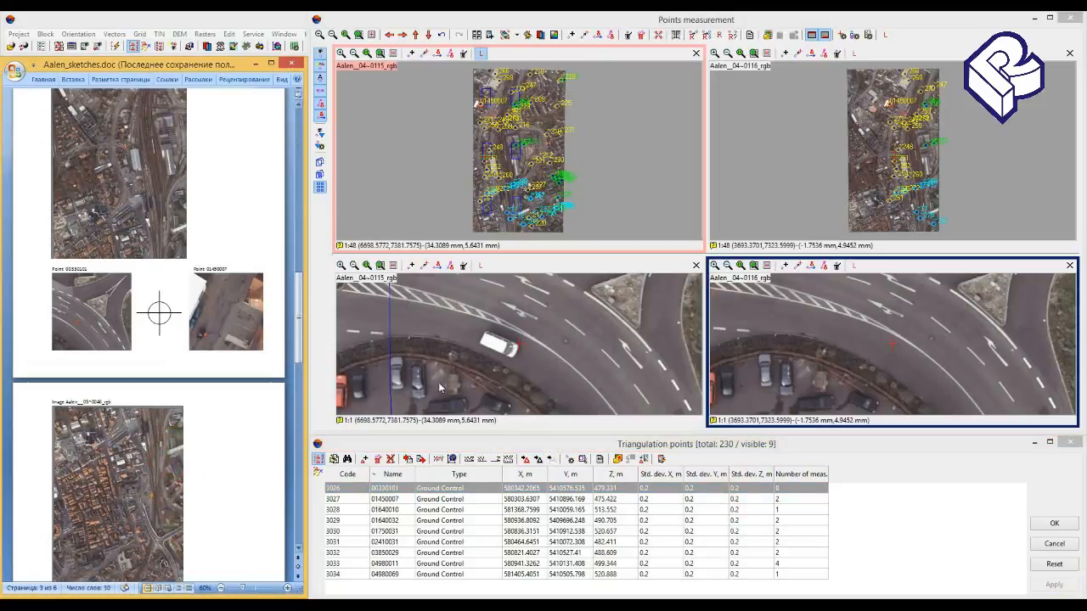
- Measure point 00330101 at the manhole centre on the curved road in the enlarged Aalen__04~0115_rgb image and make it the left image
left_click(567, 346)
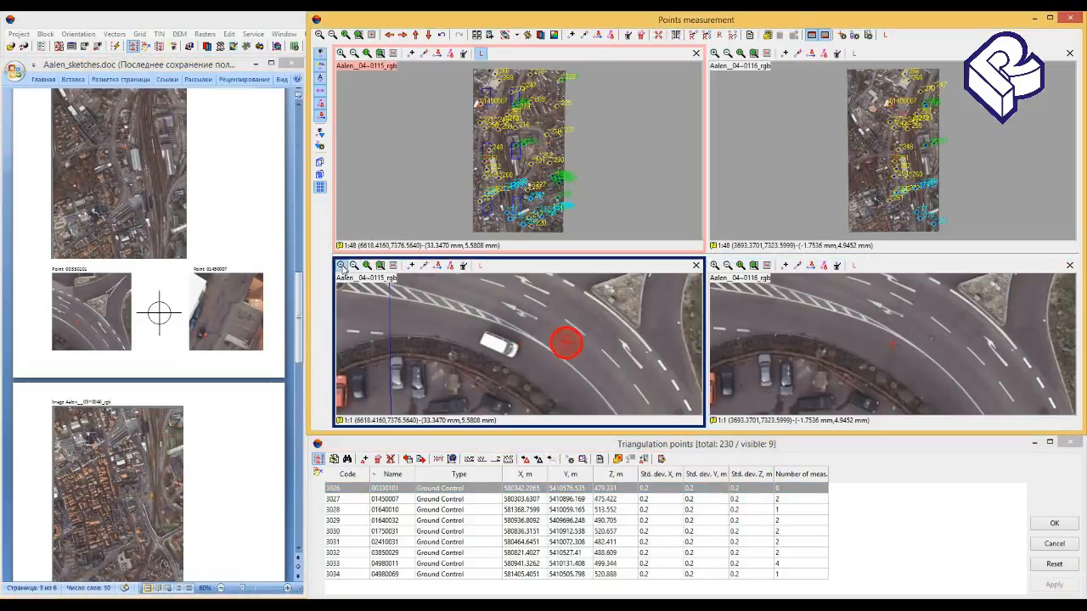
left_click(342, 266)
left_click(342, 265)
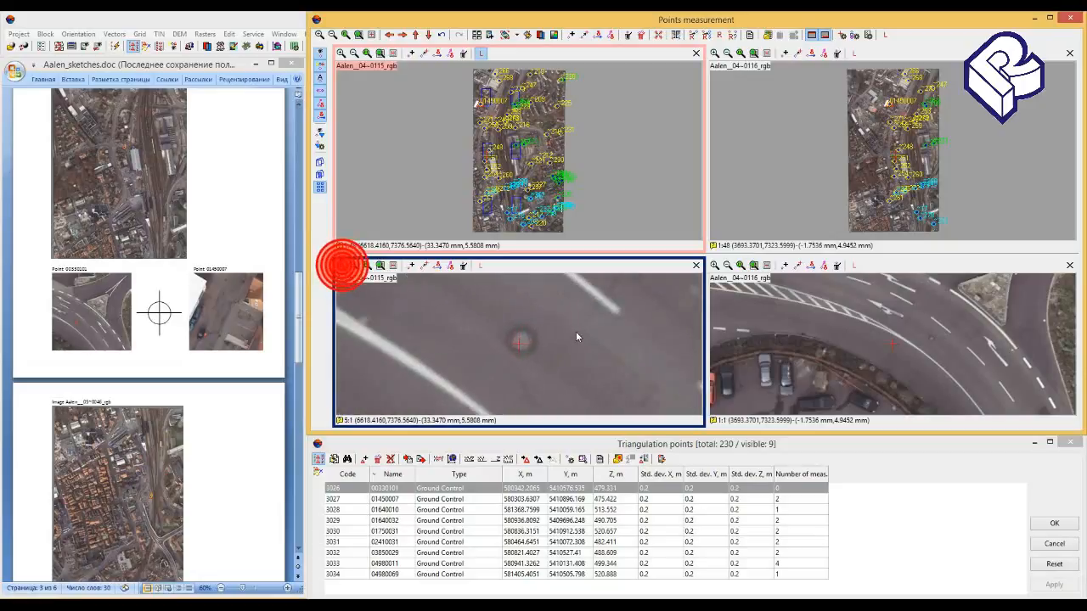
left_click(520, 342)
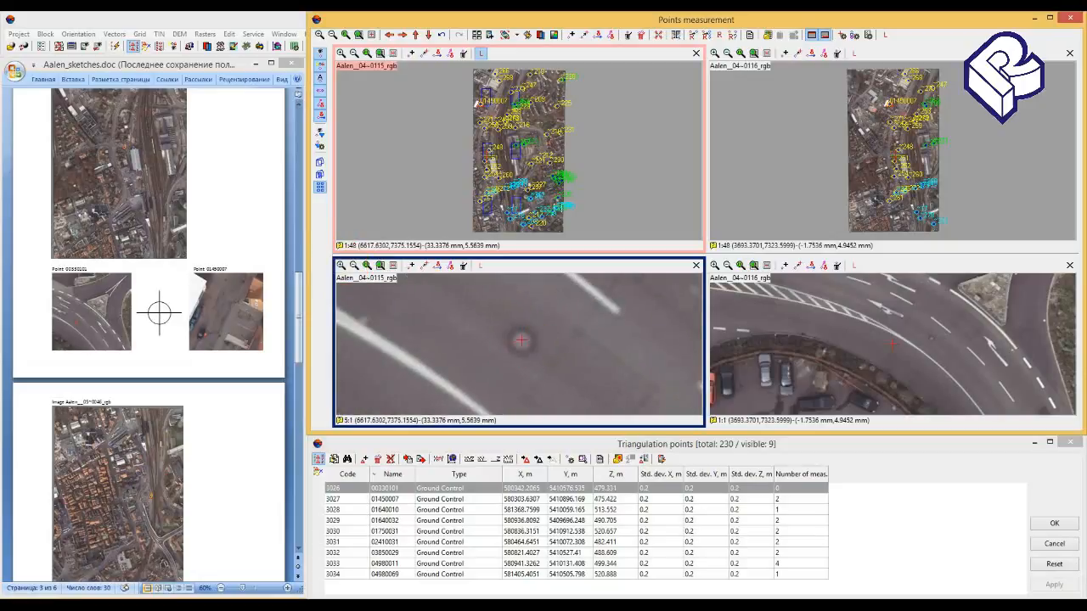
left_click(525, 338)
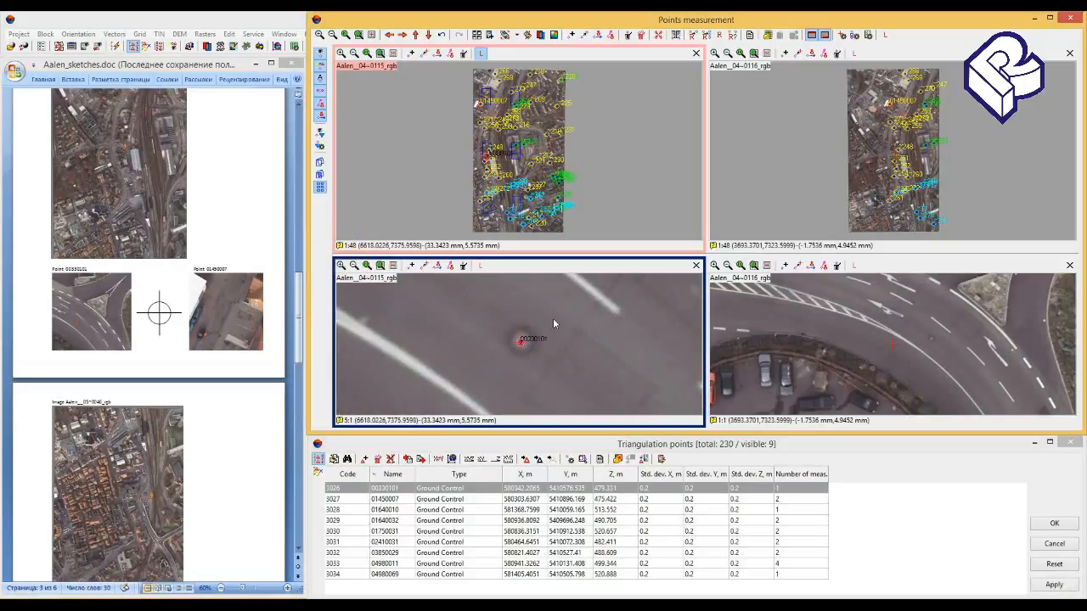
left_click(480, 265)
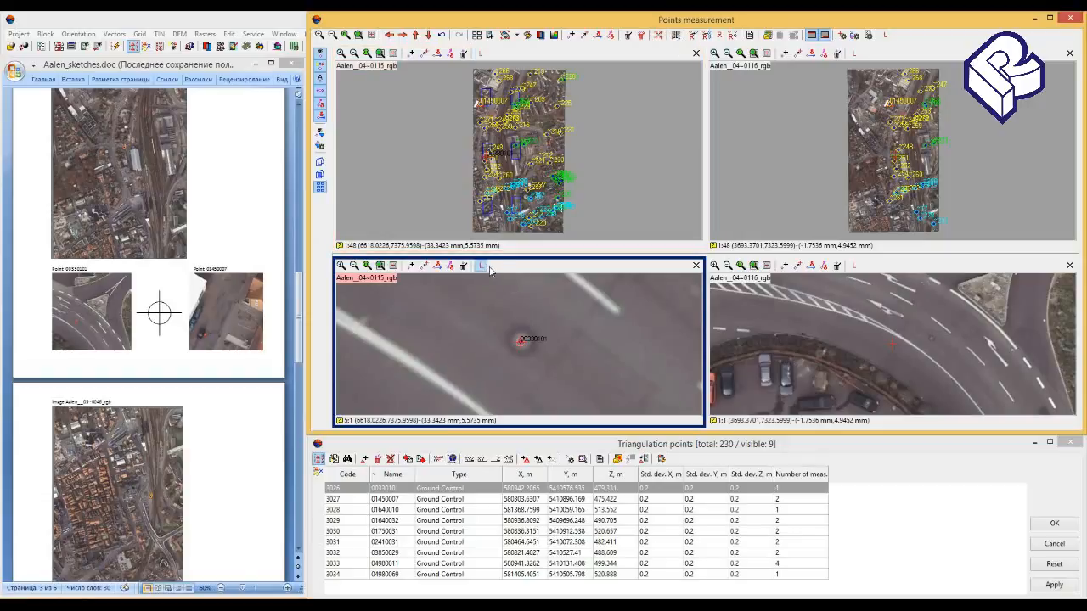
- Correlate point 00330101 from the matching road location in Aalen__04~0116_rgb, accept and apply the measurements, and close the points measurement
left_click(705, 40)
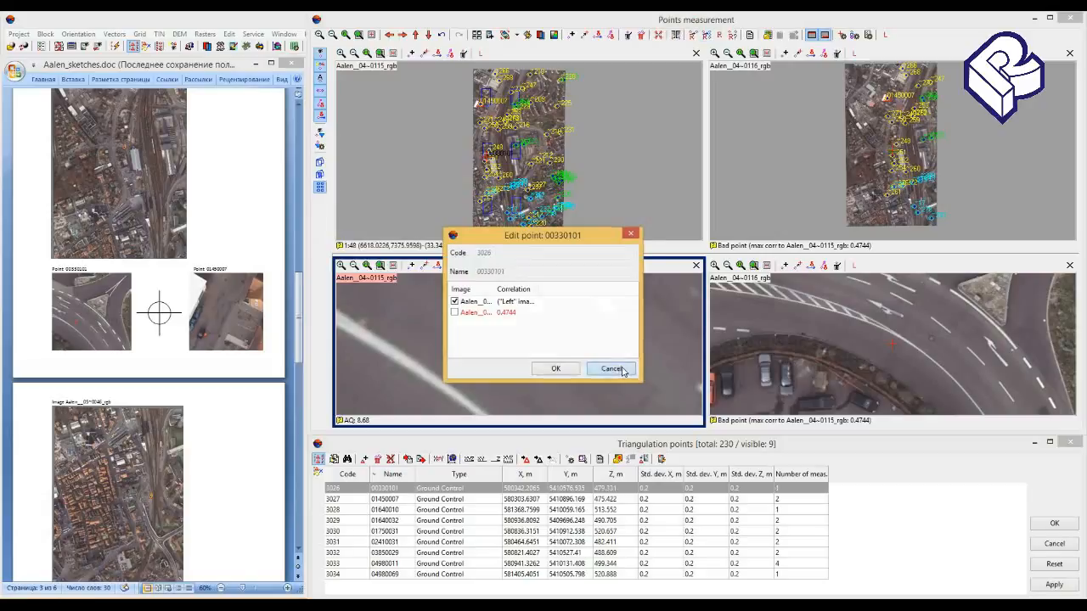
left_click(611, 369)
left_click(952, 361)
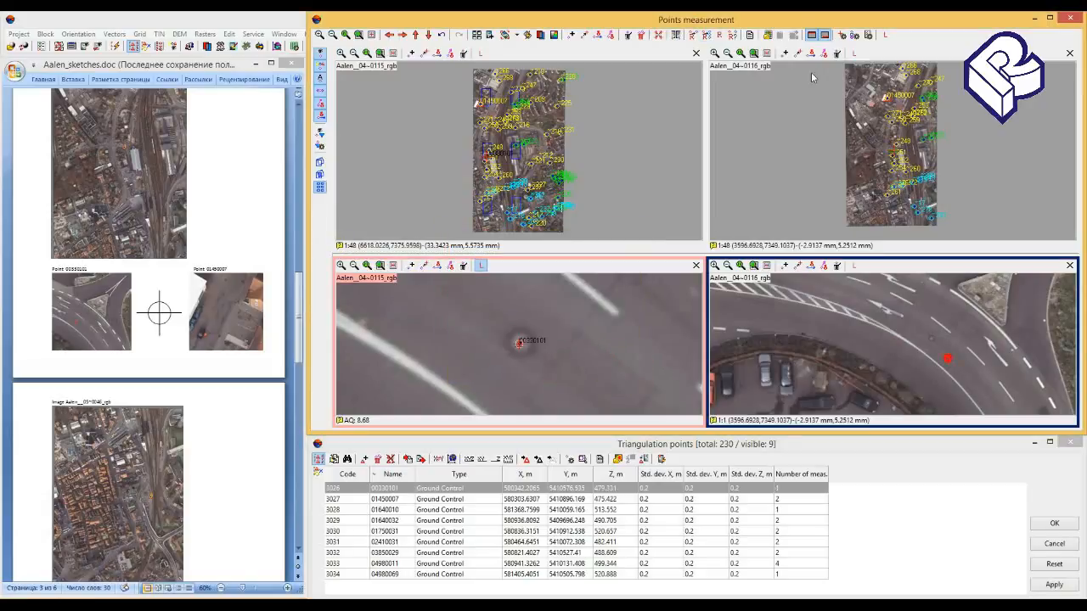
left_click(705, 38)
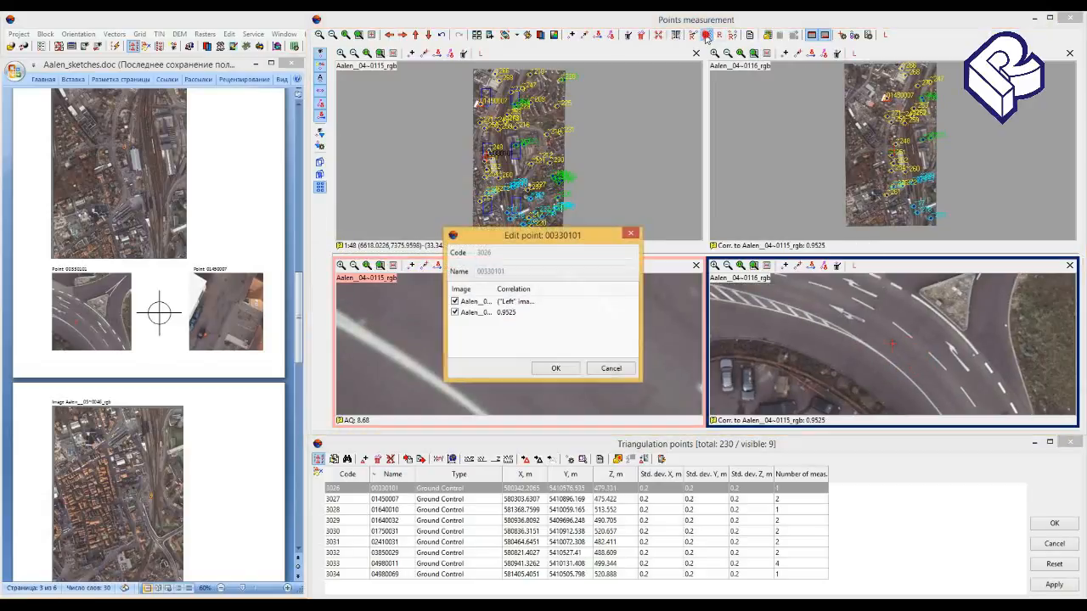
left_click(555, 368)
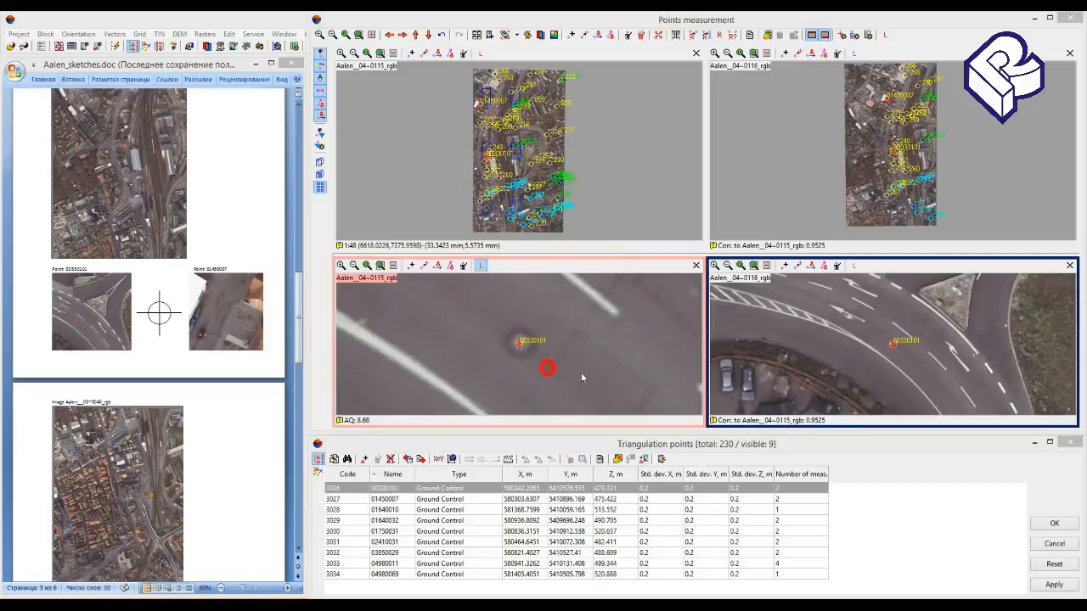
left_click(1052, 584)
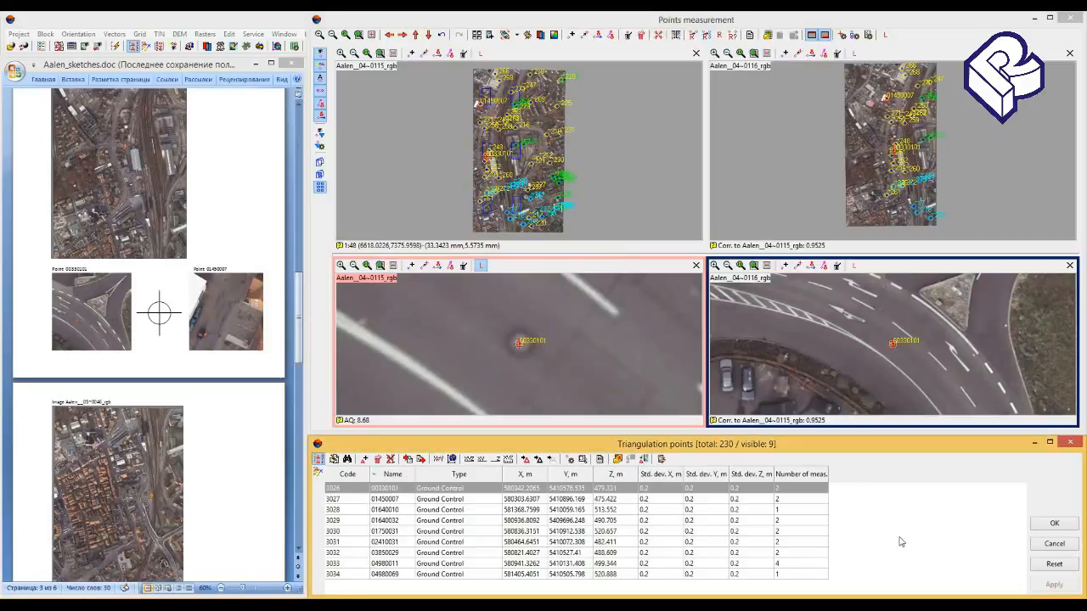
left_click(1053, 524)
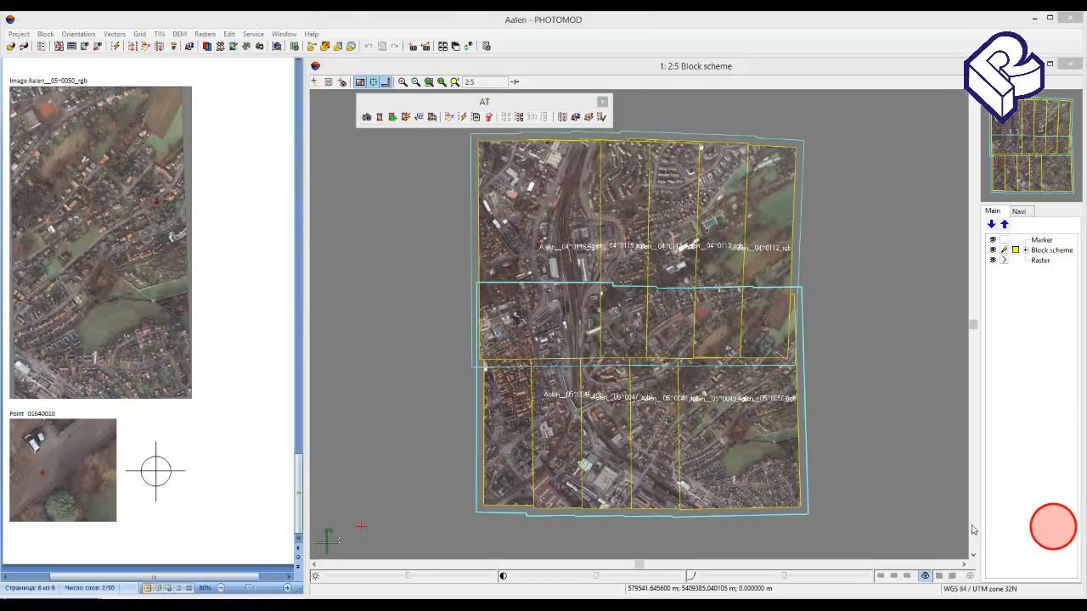
- Widen the block scheme to the full window and rebuild the block layout by ties with GC points included
left_click(306, 311)
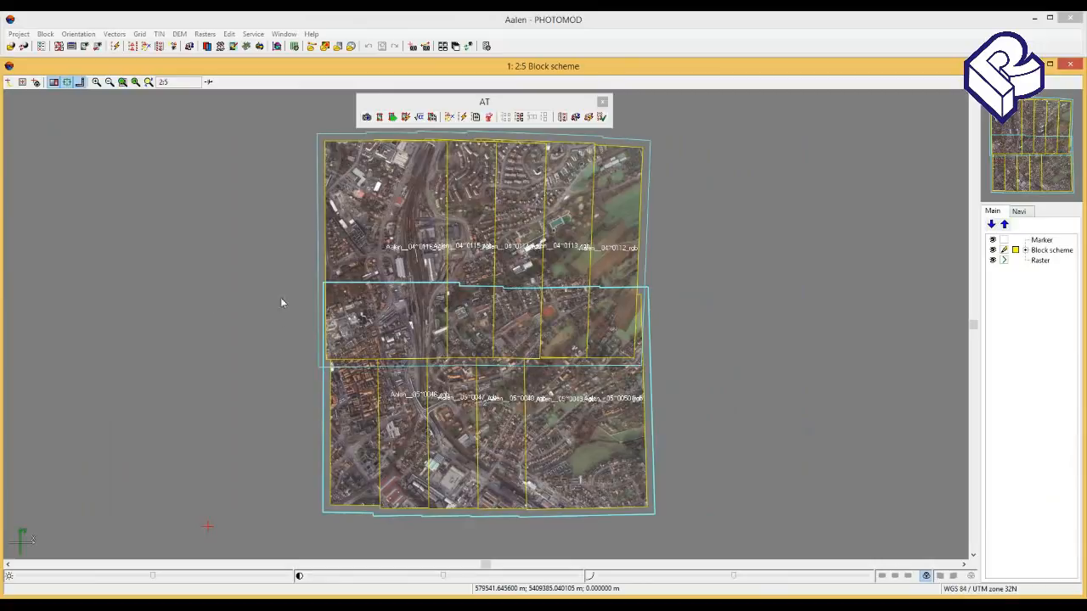
left_click(59, 45)
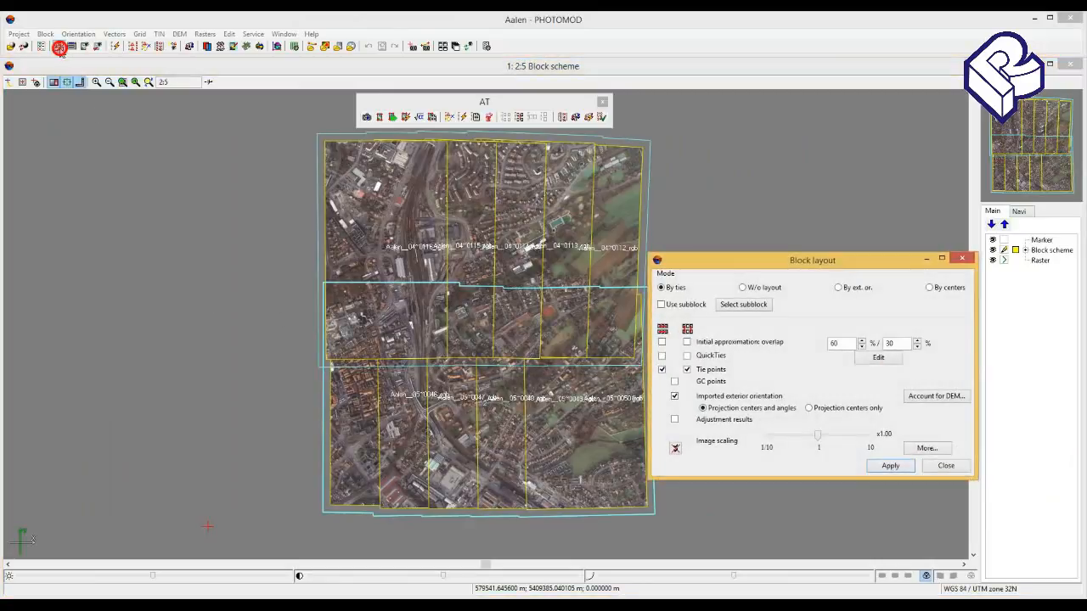
left_click(674, 382)
left_click(891, 467)
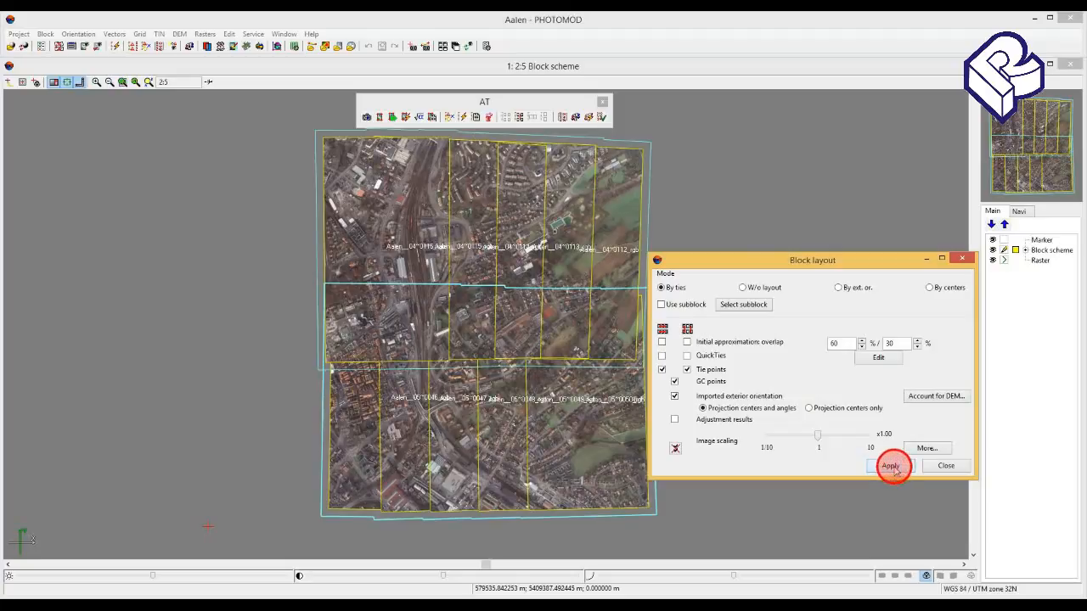